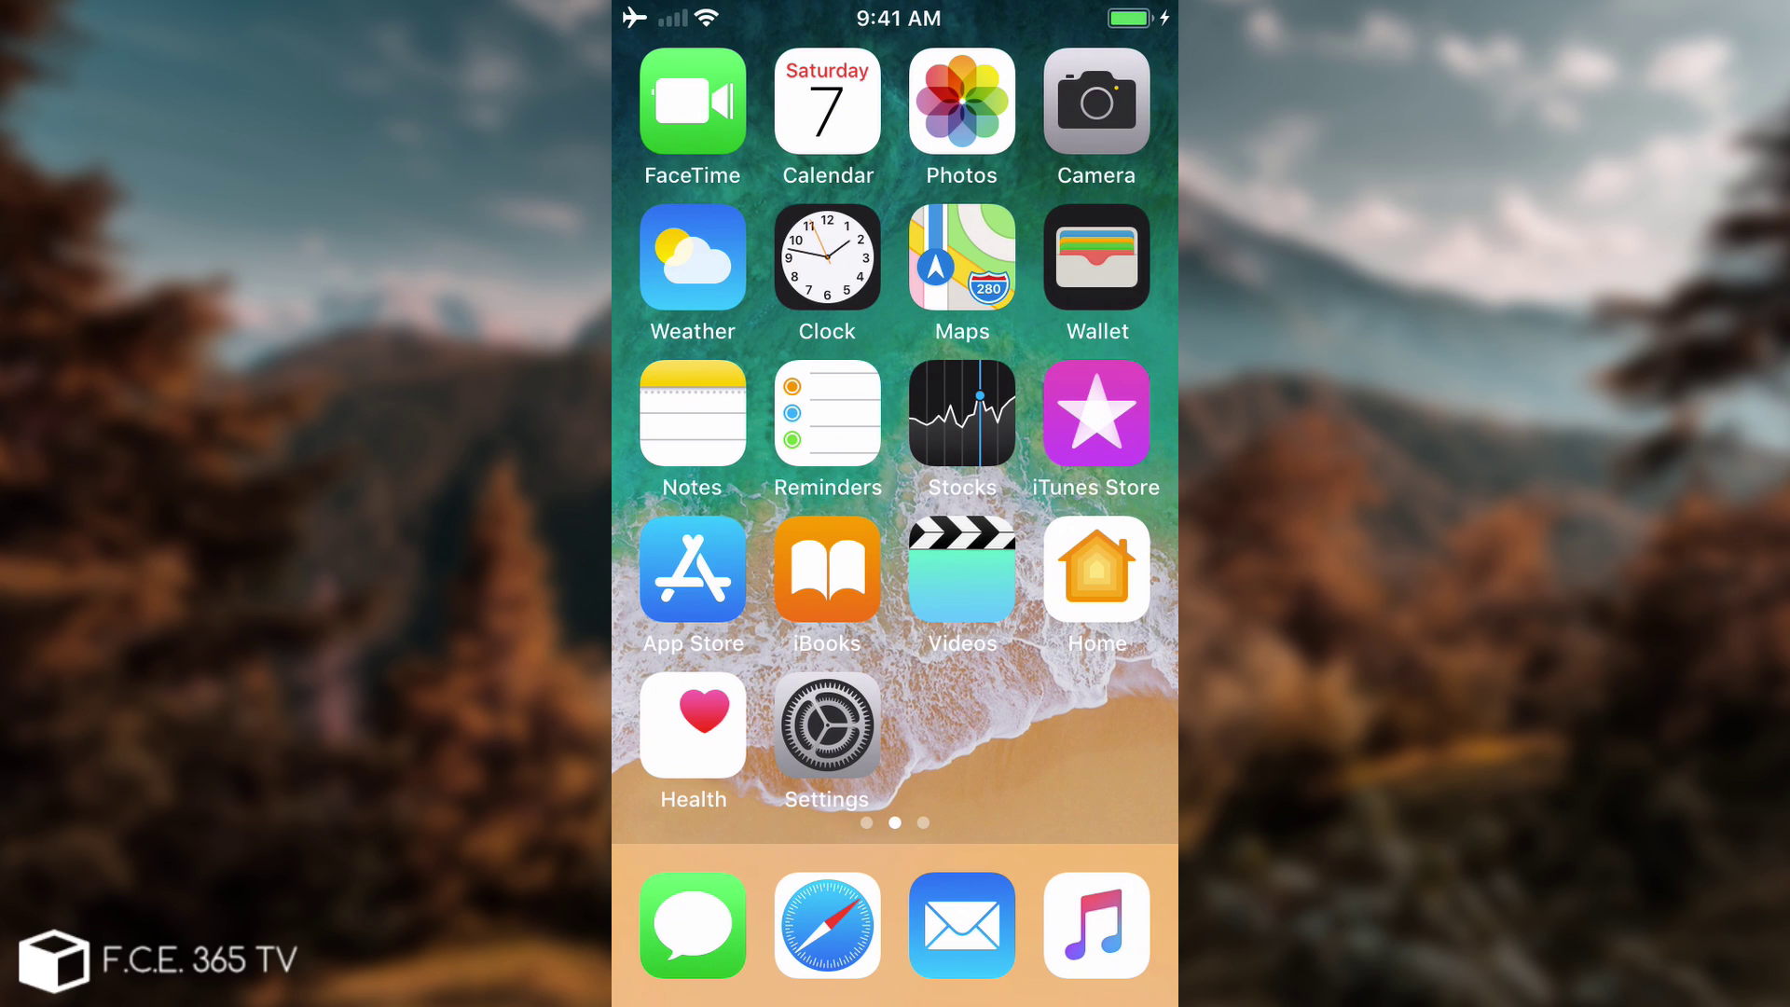
- Swipe through the iPod home screen pages to show the Cydia icon is missing
scroll(895, 420, right, 3)
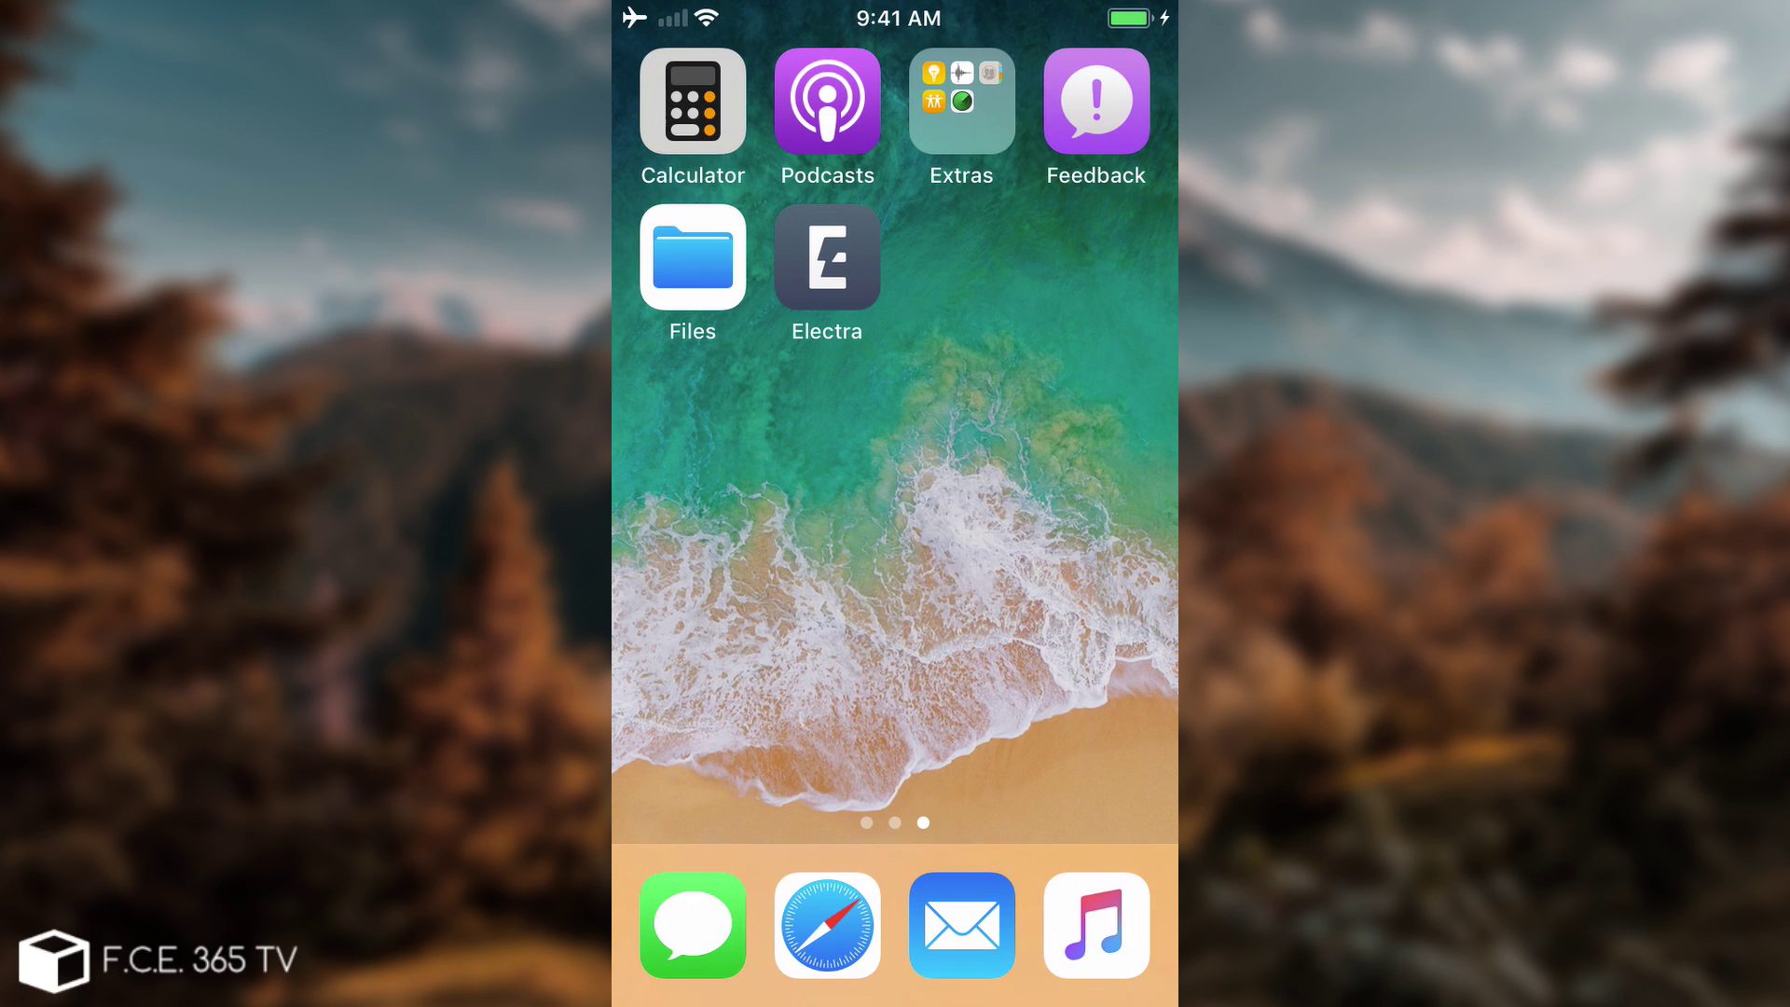
scroll(895, 419, left, 5)
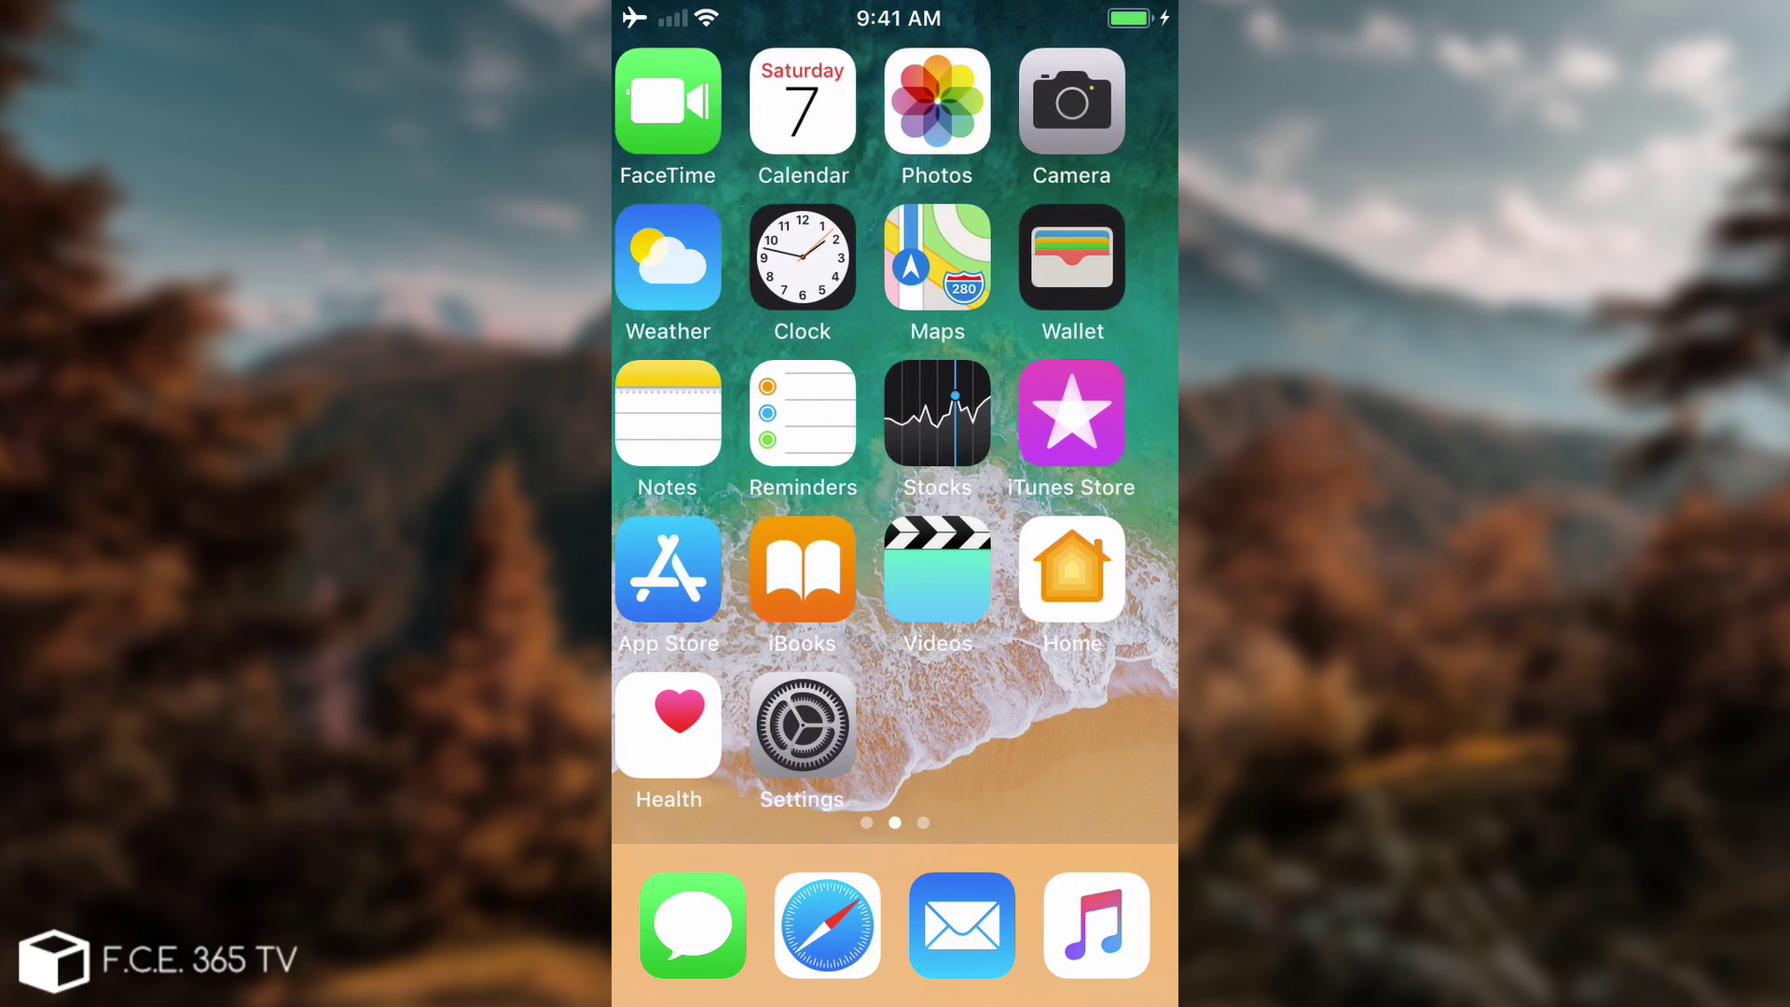
scroll(1071, 569, right, 5)
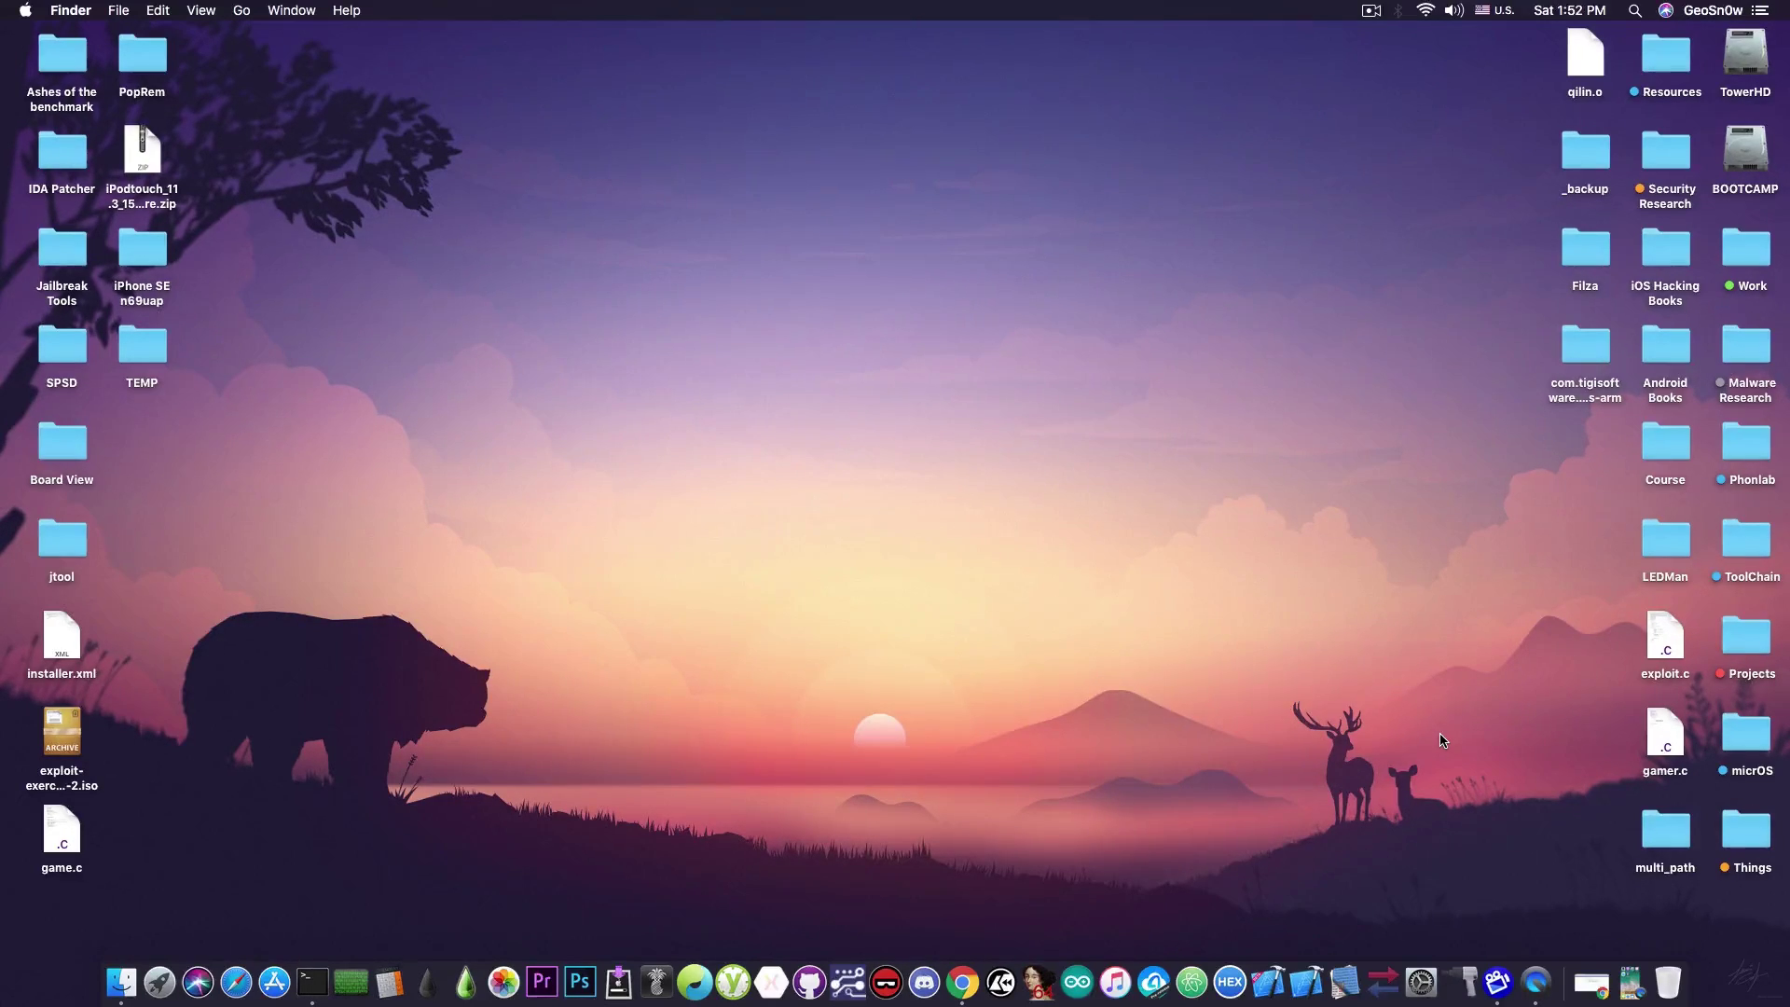
click(1591, 981)
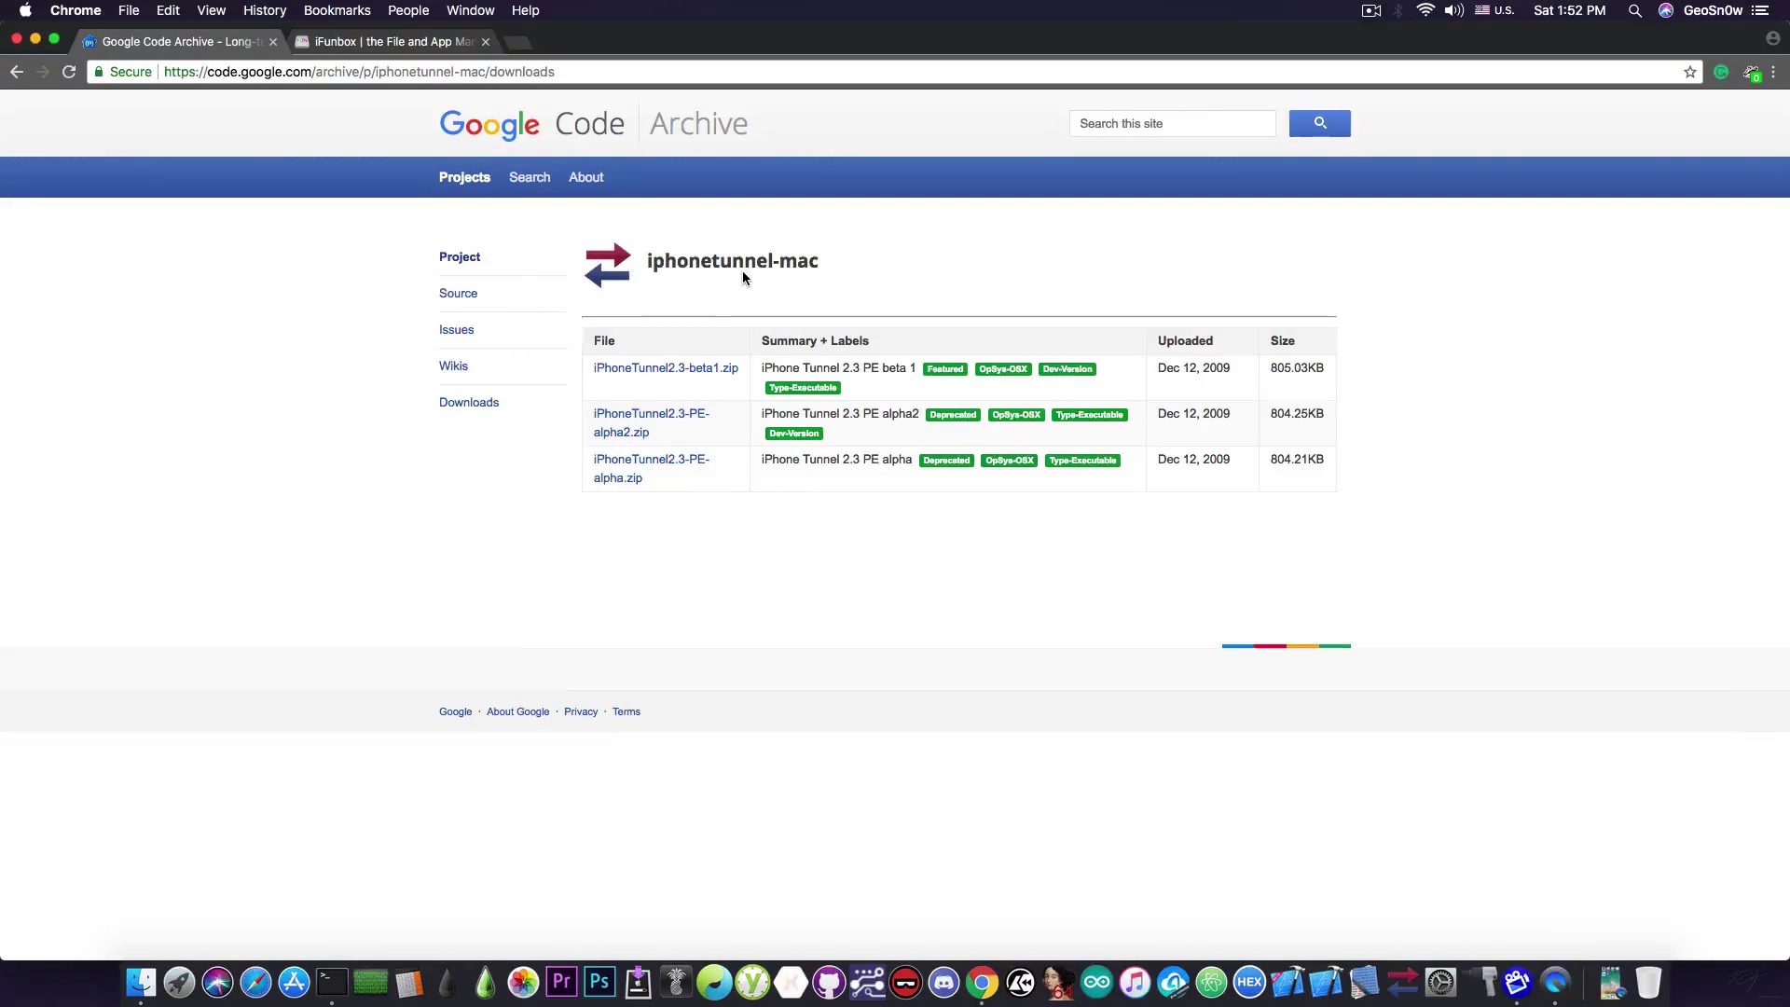
key(ctrl+Tab)
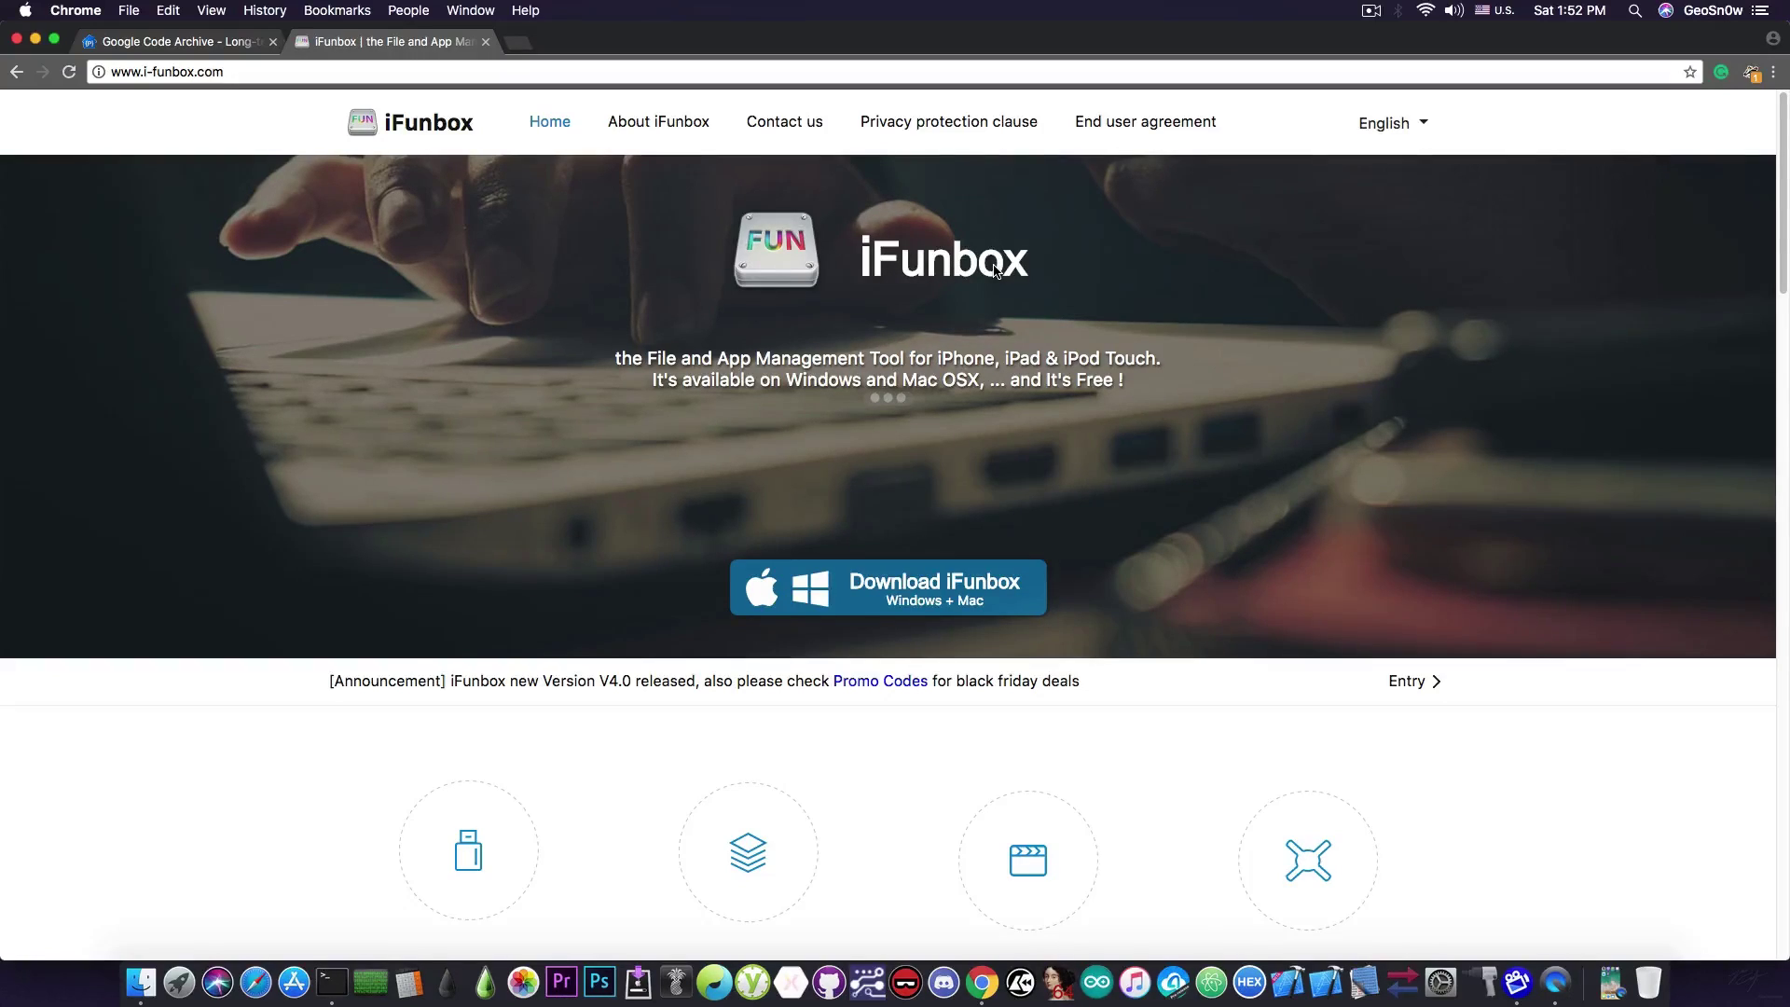
scroll(1330, 499, down, 5)
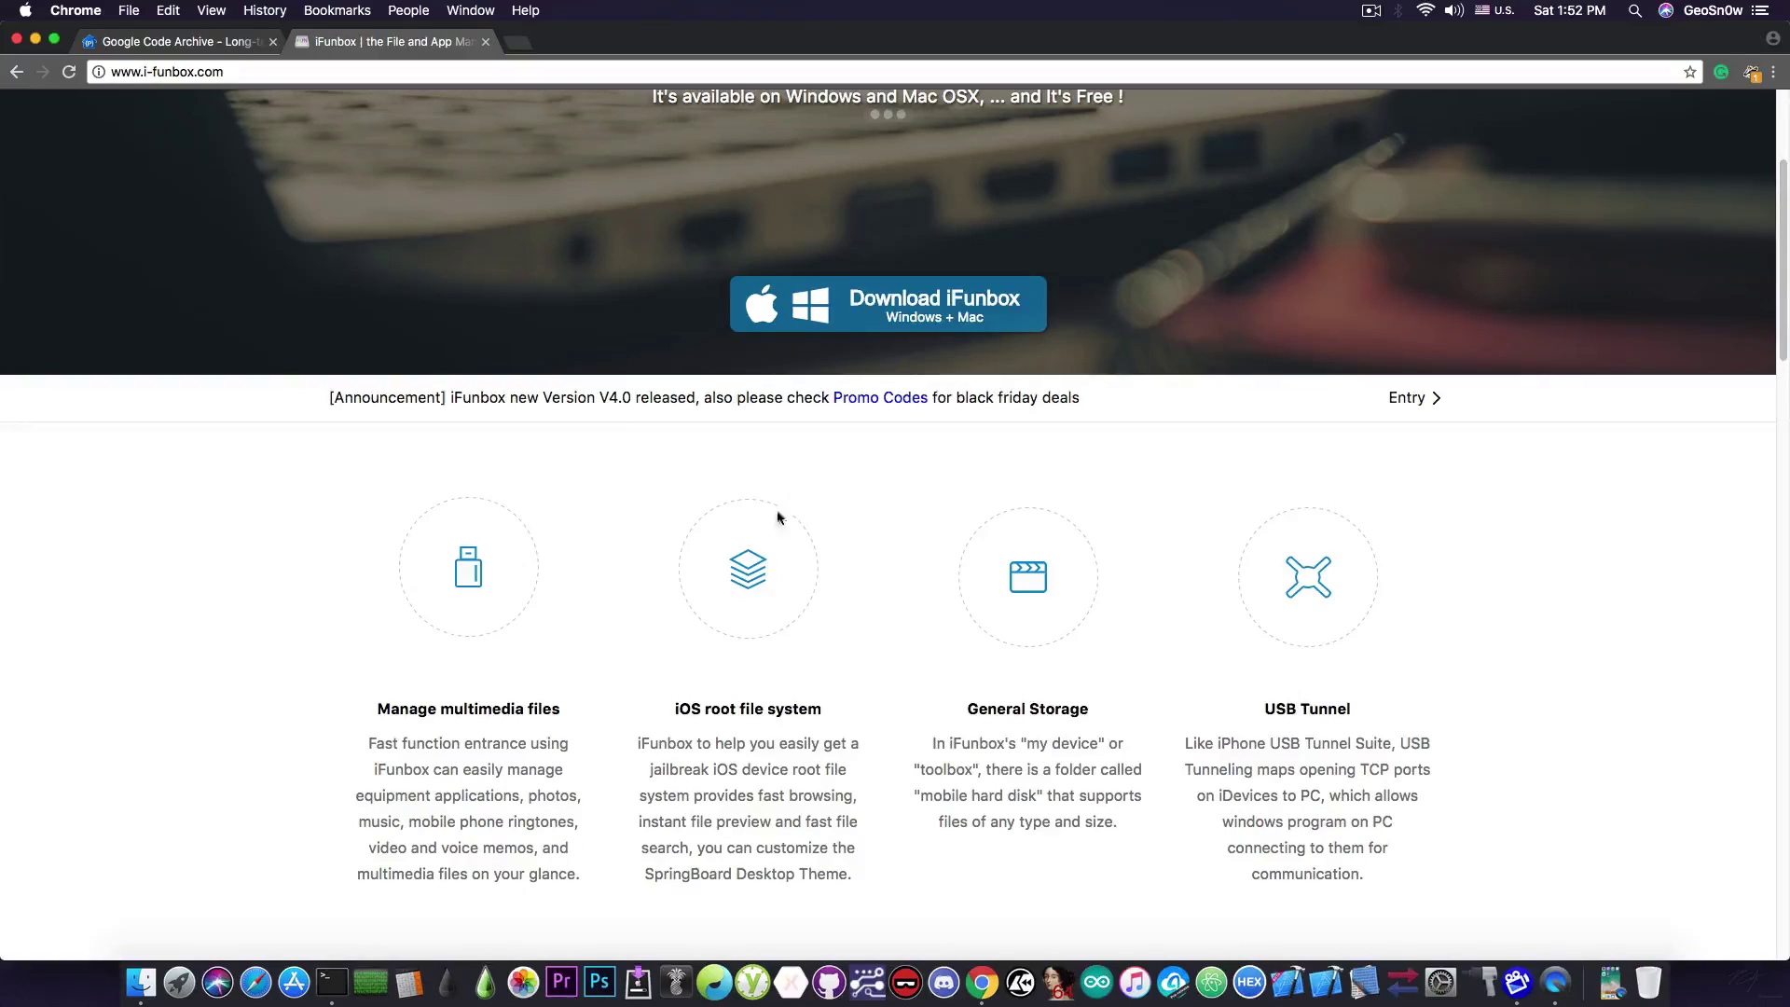
click(142, 42)
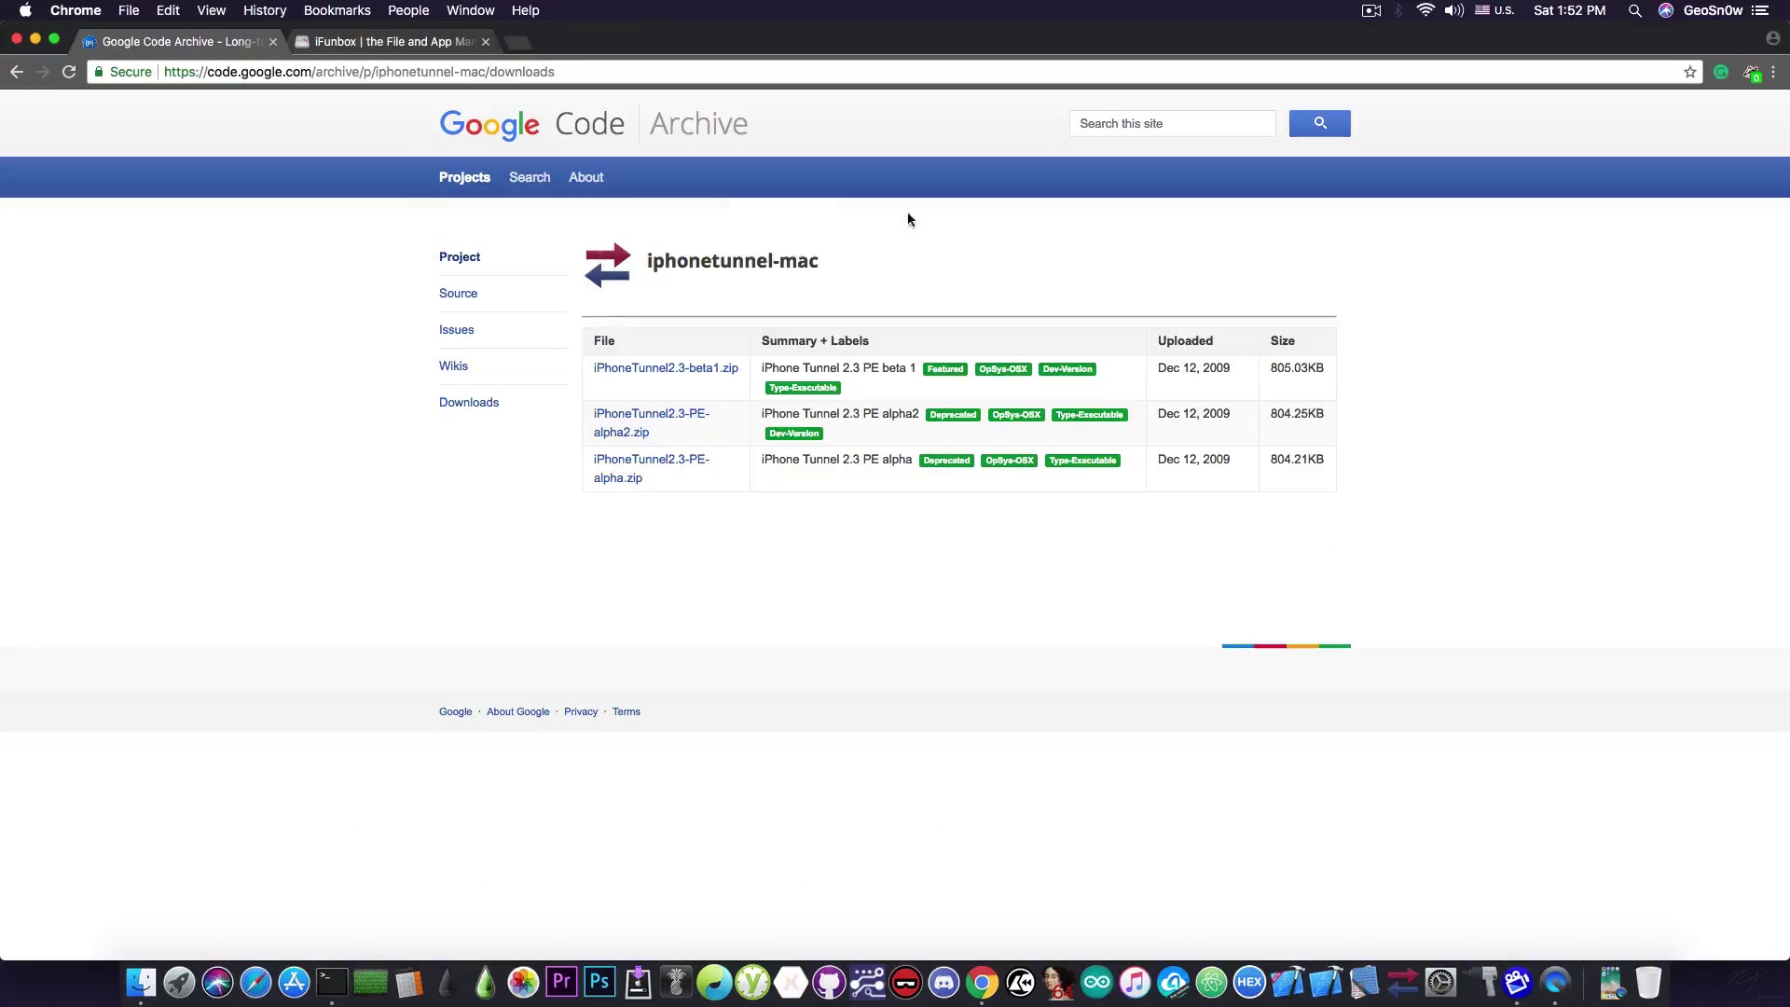
click(36, 41)
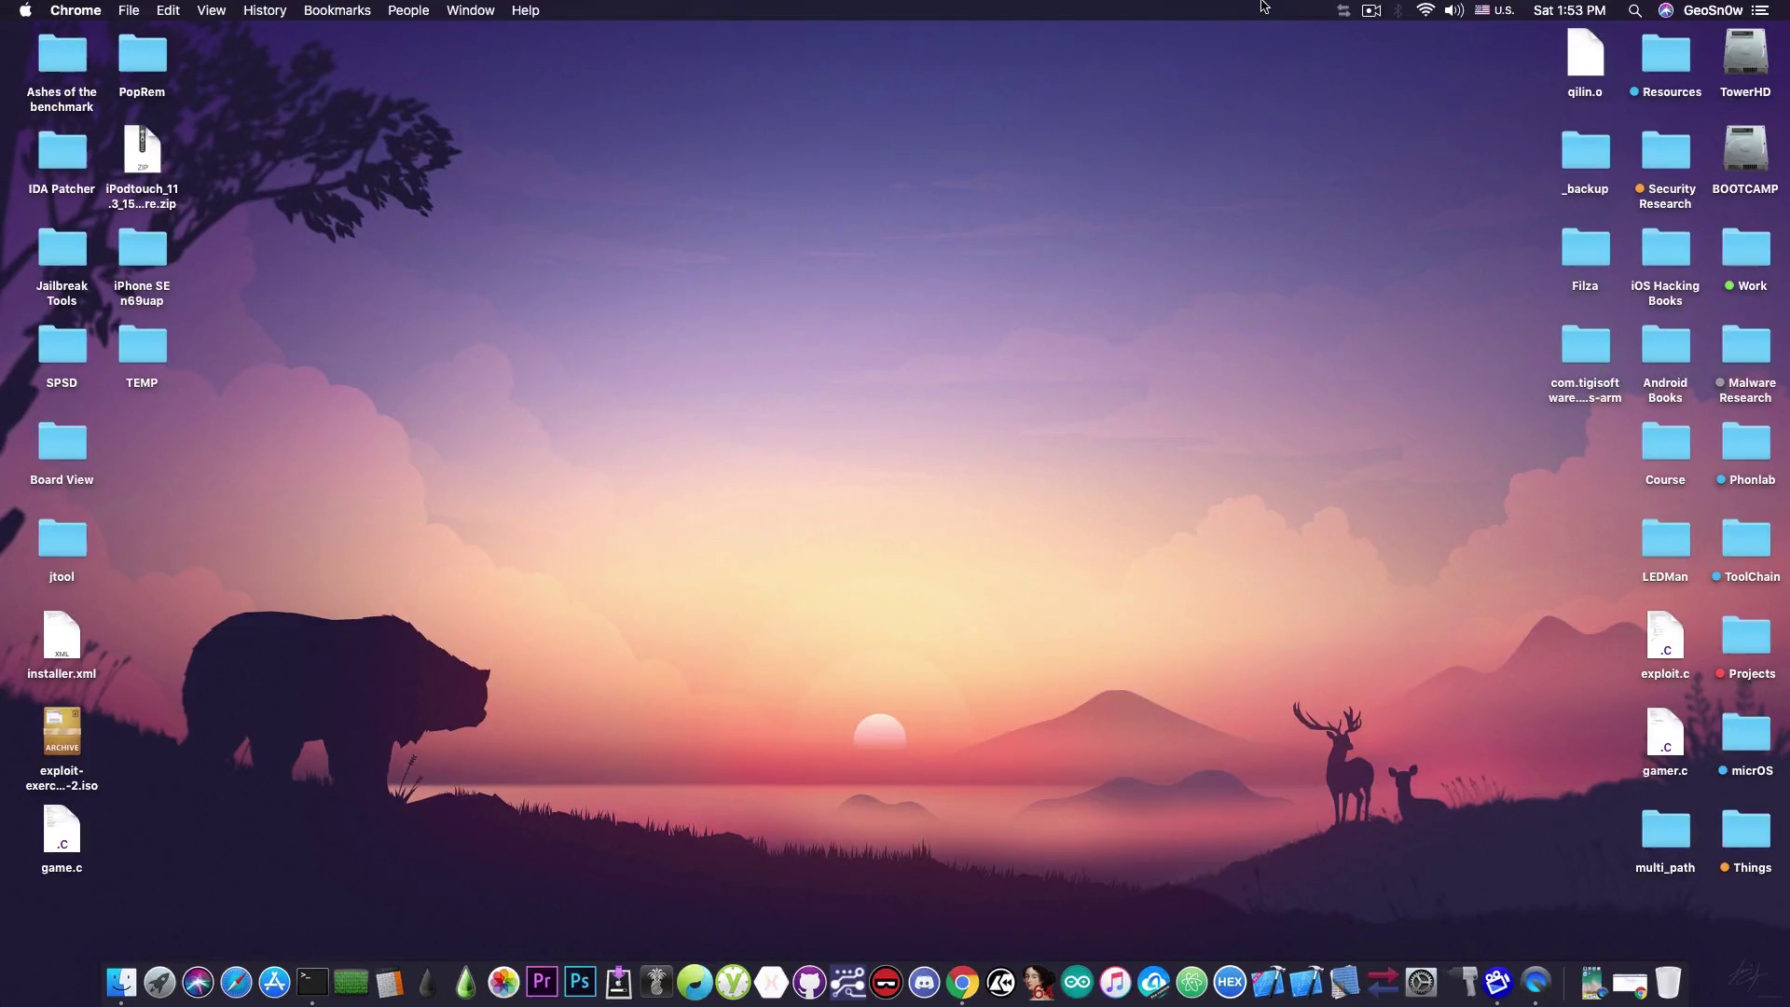
- Turn iPhone Tunnel on and start its SSH session to 127.0.0.1 port 2222
click(1342, 10)
click(1368, 52)
click(1342, 10)
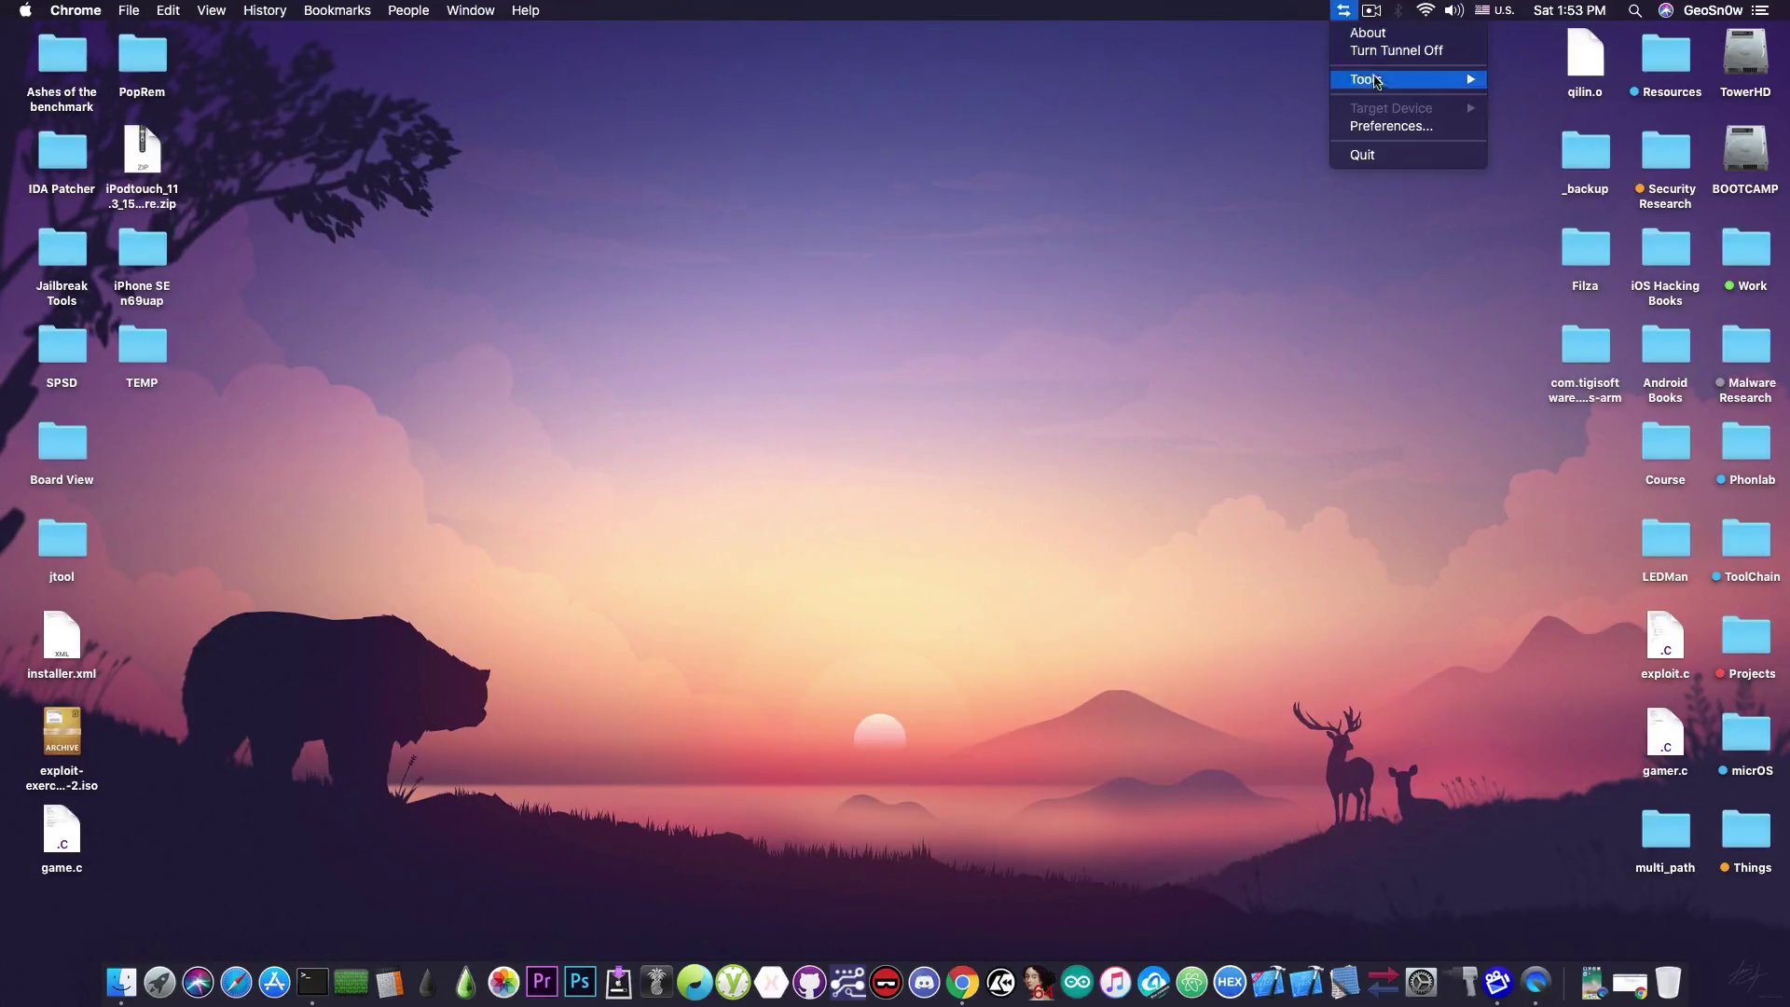
mouse_move(1441, 81)
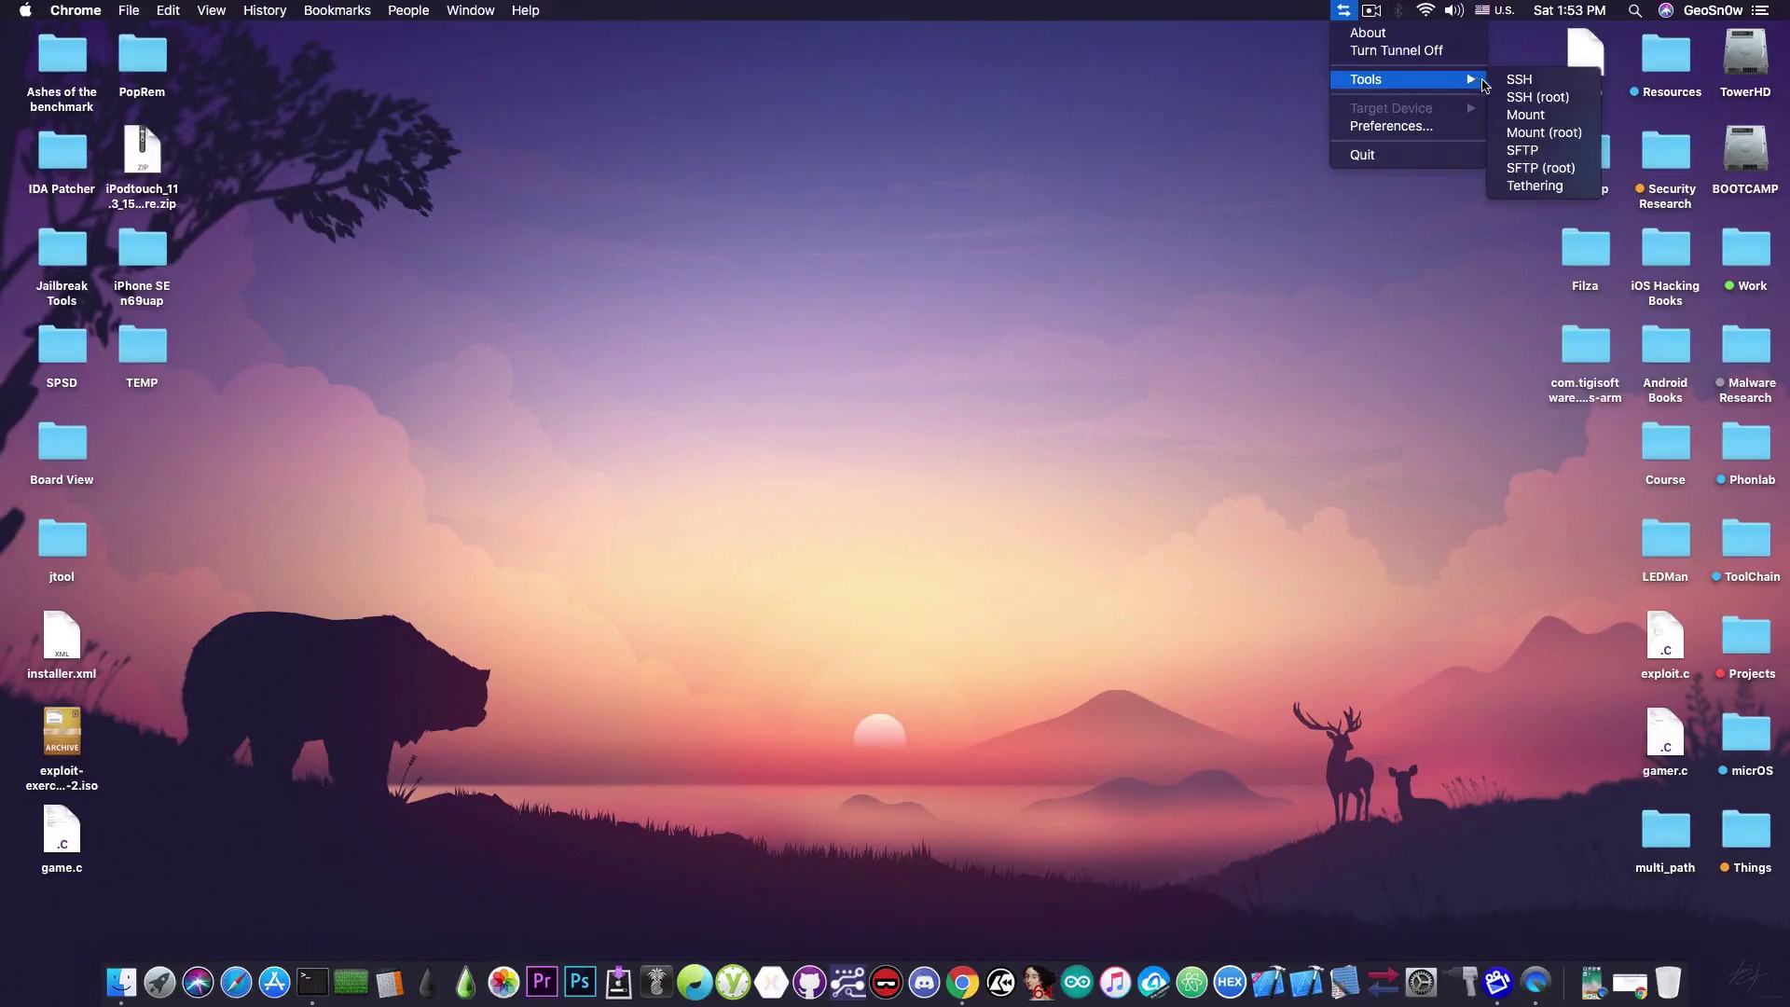
click(1514, 80)
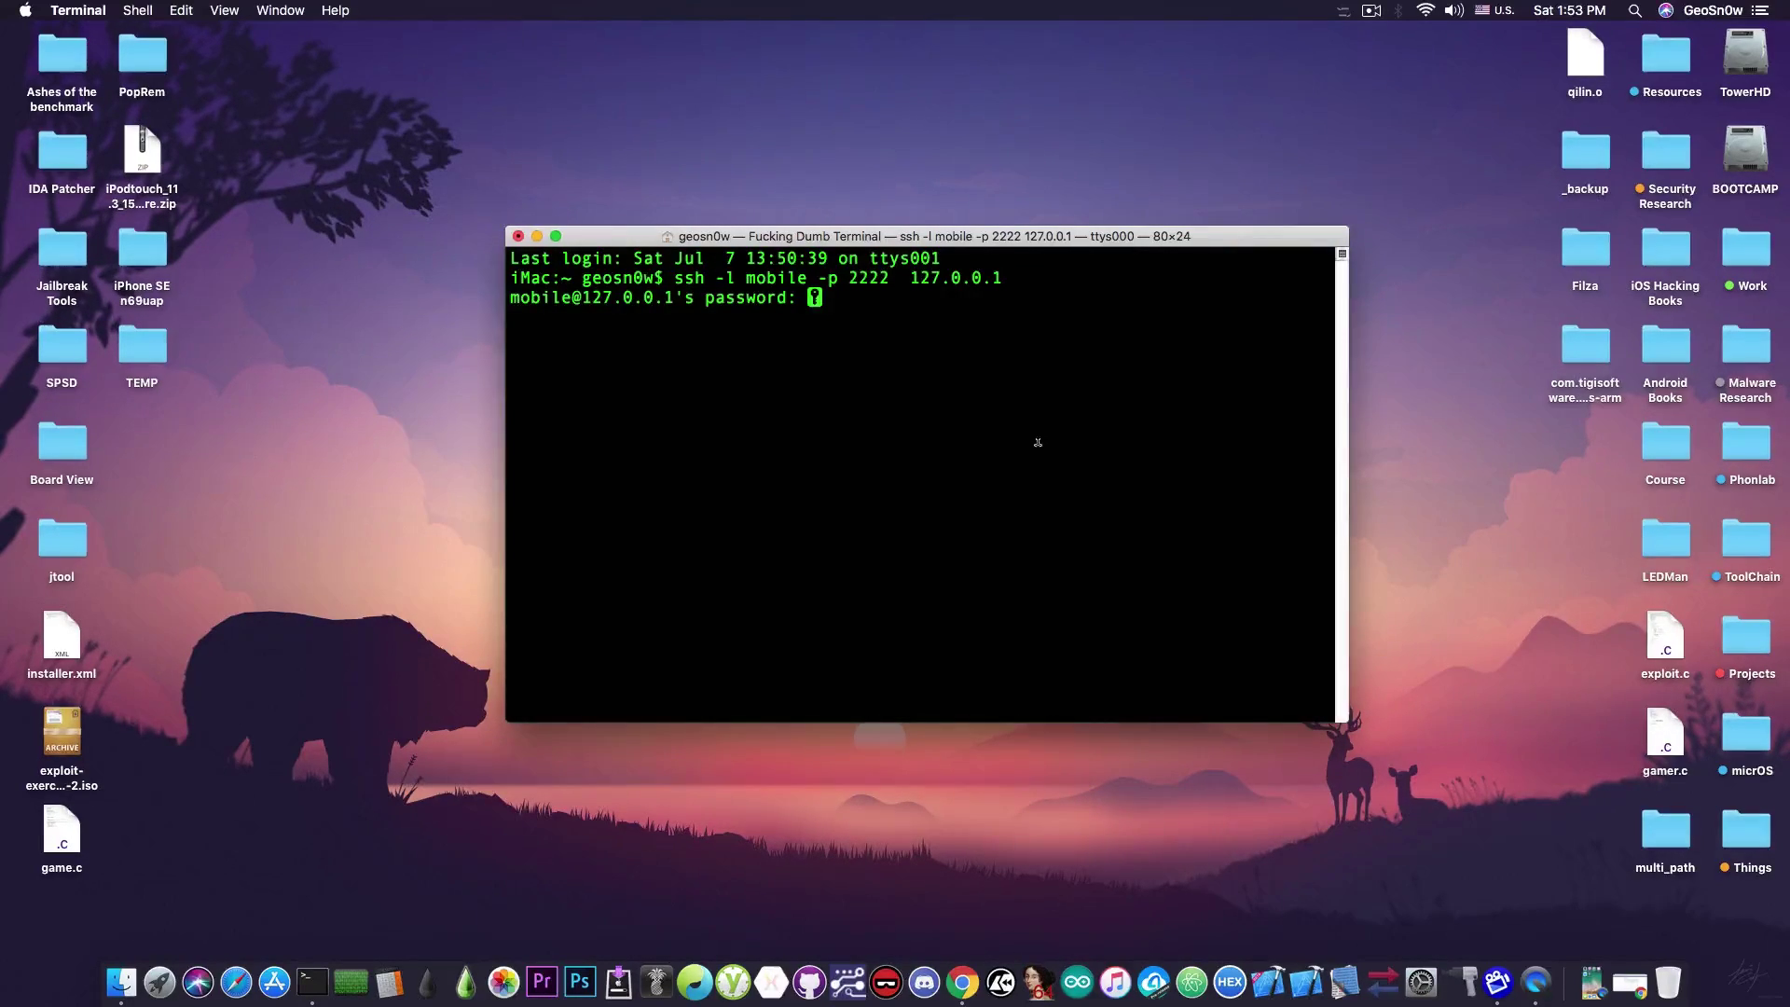
- Log in as mobile with the password, then run uname -a to confirm Darwin 17.5.0
key(Return)
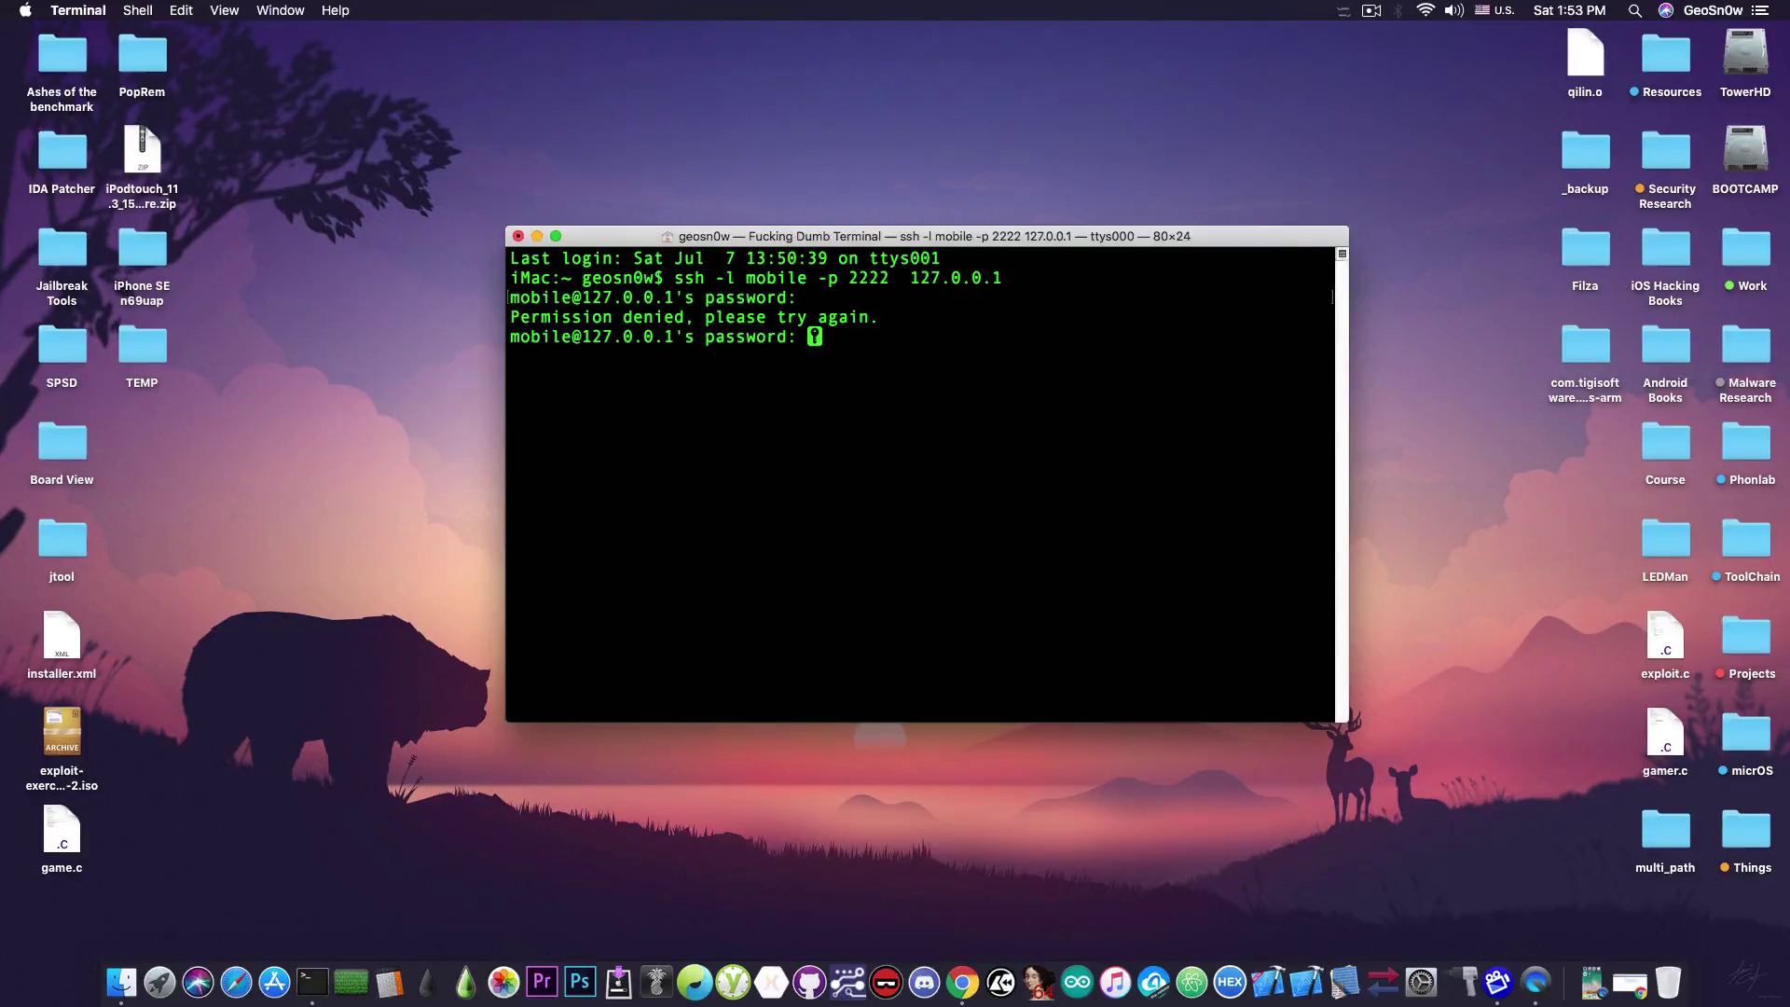
key(Return)
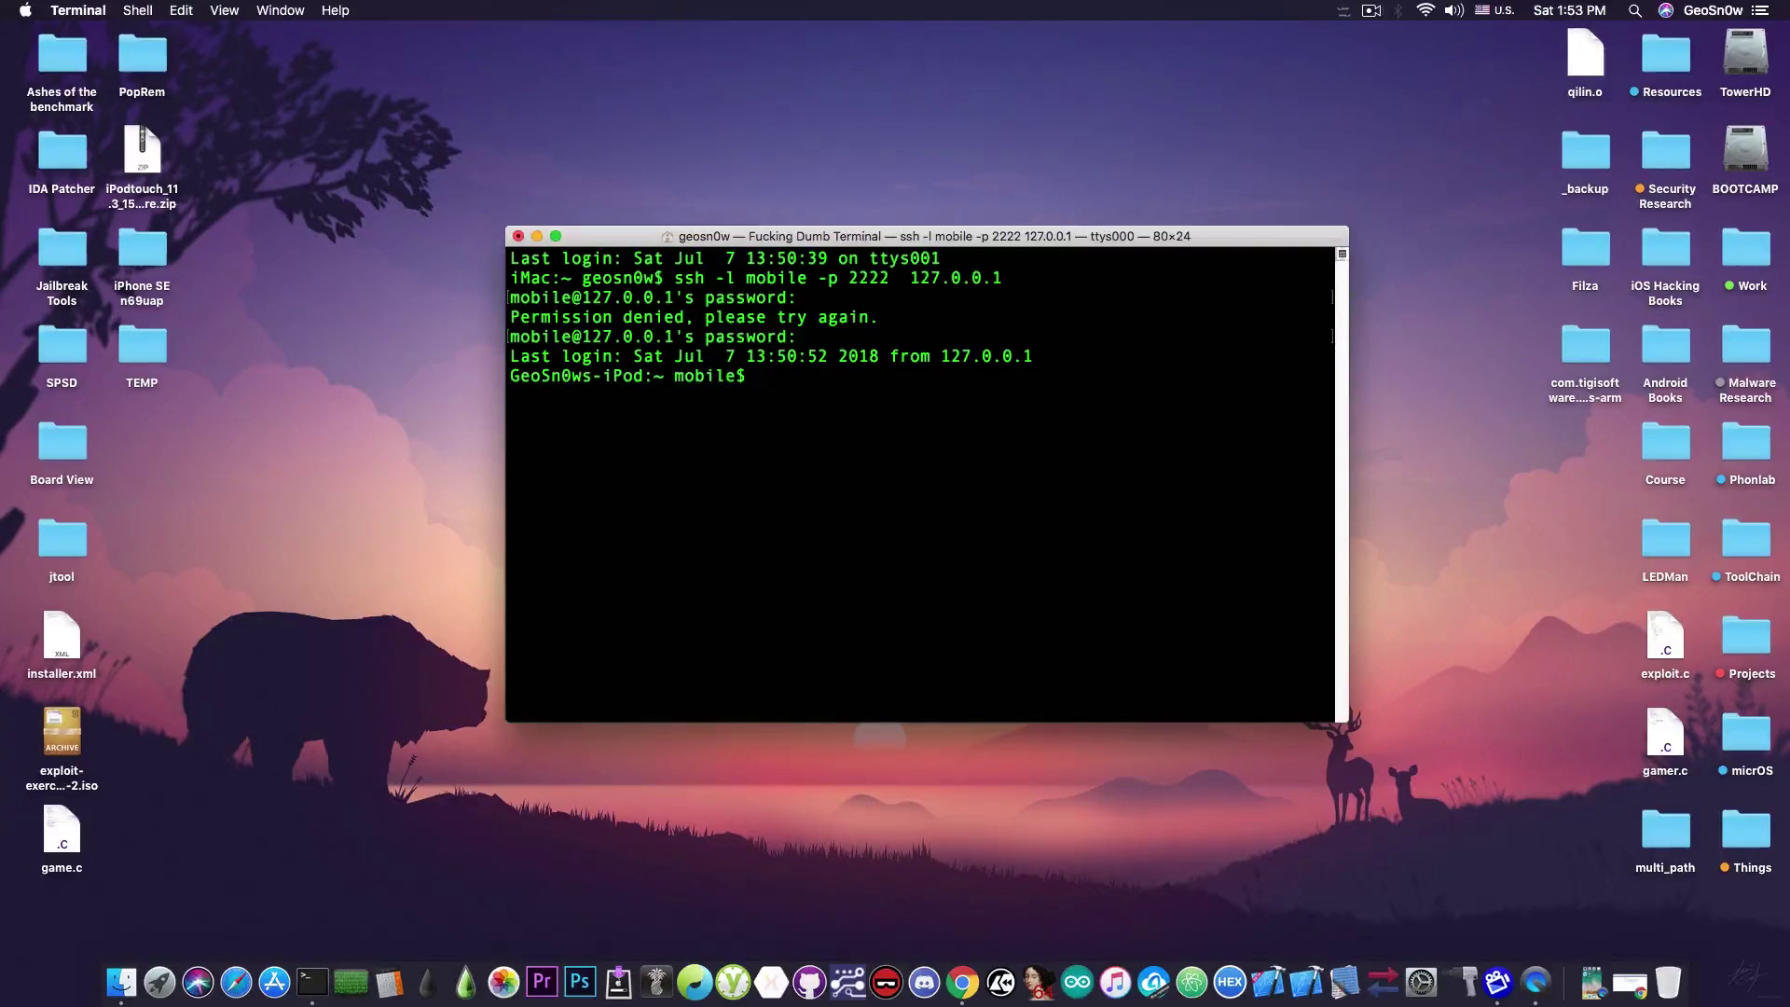
text(uname -a)
key(Return)
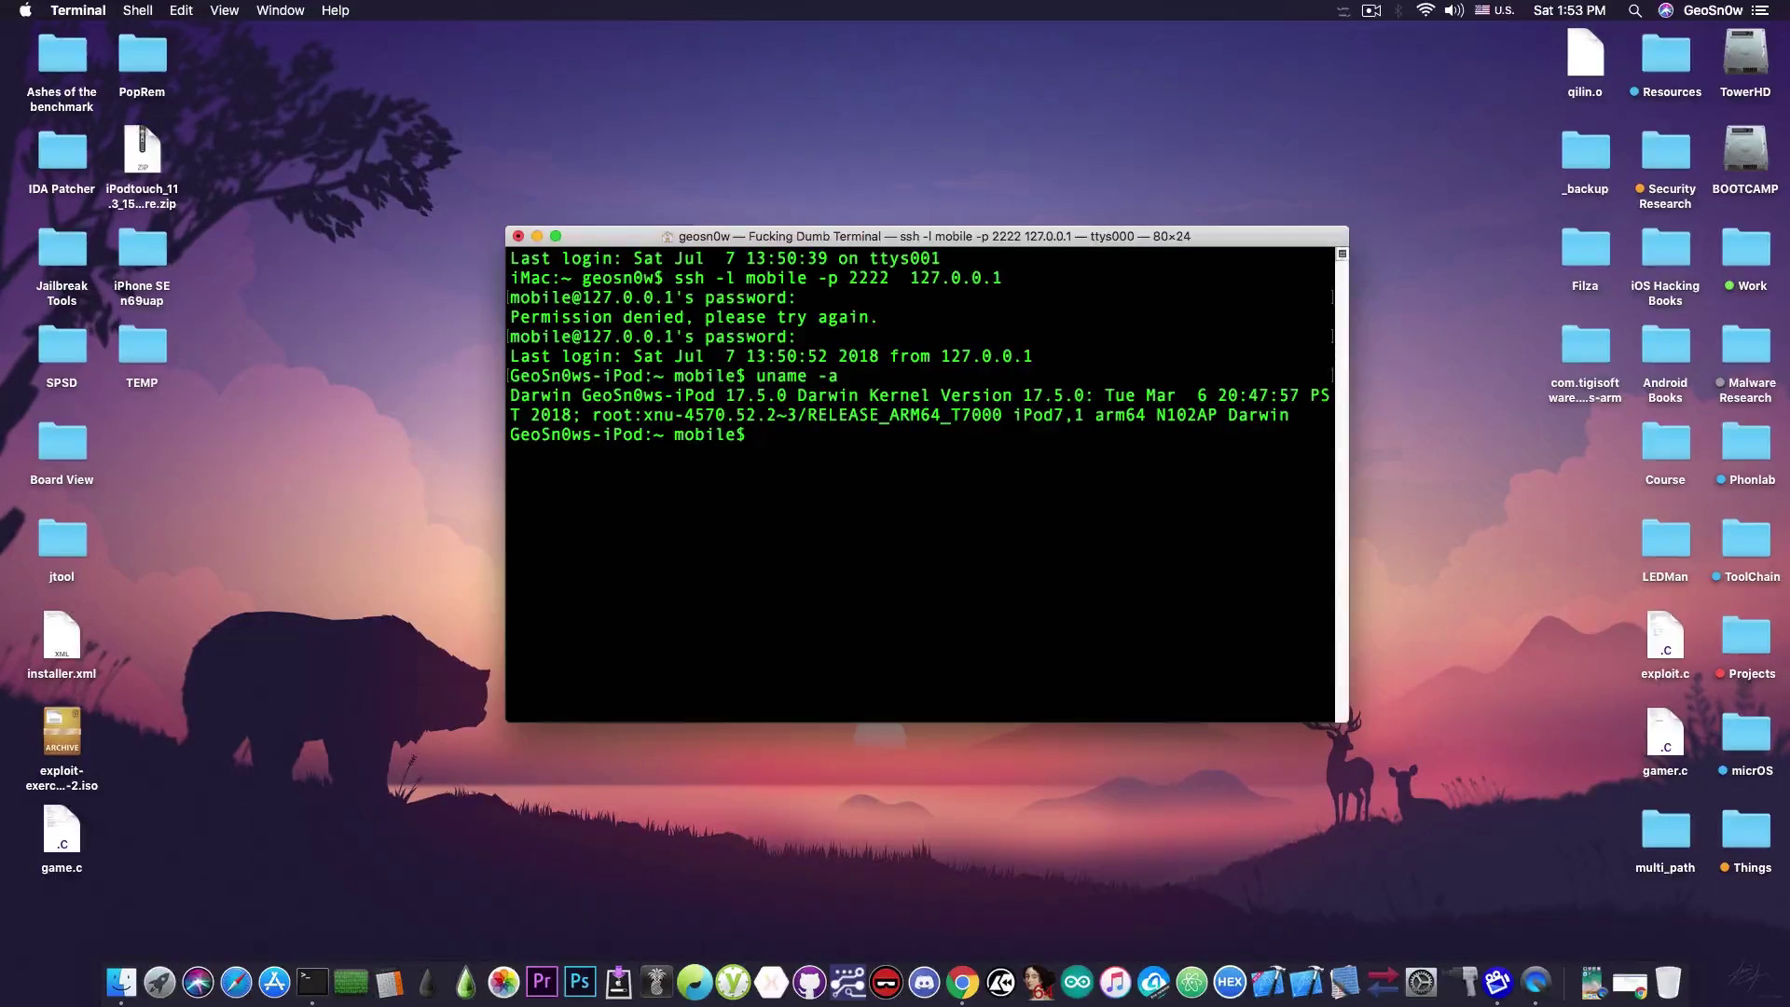
- Restore the mirrored iPod screen and place the Terminal window beside it
click(1592, 980)
drag(1148, 243, 1059, 233)
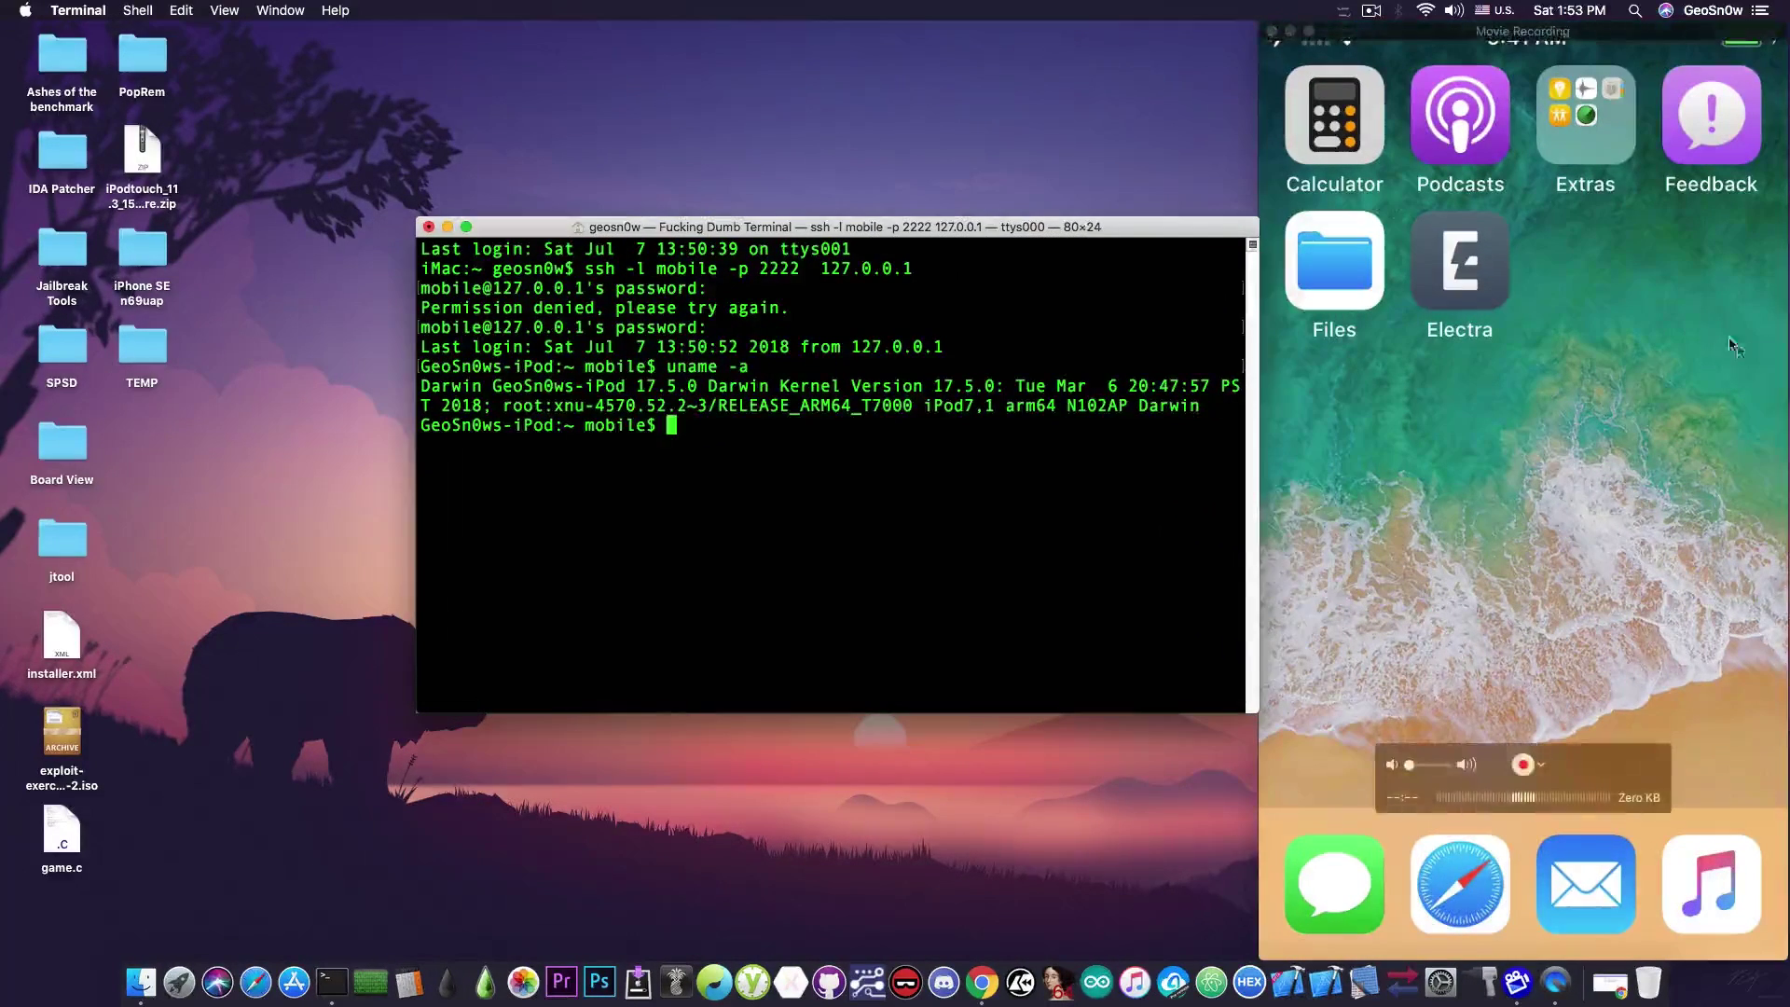
click(1605, 67)
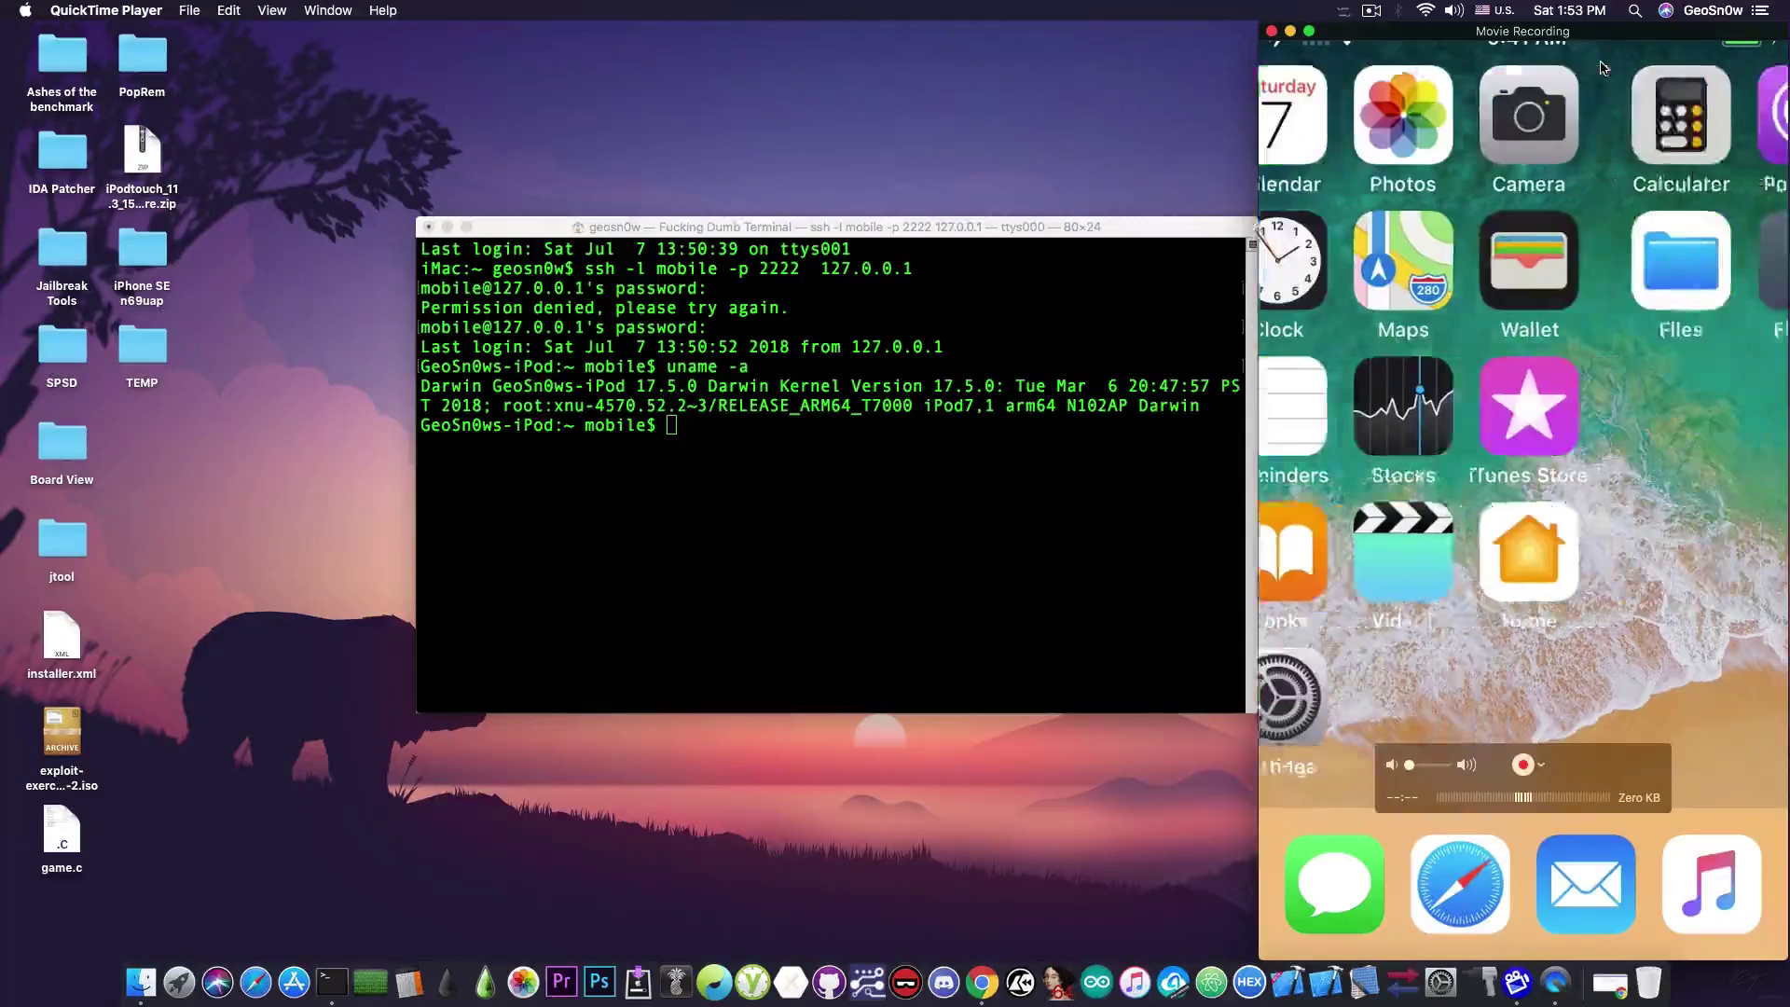
click(987, 432)
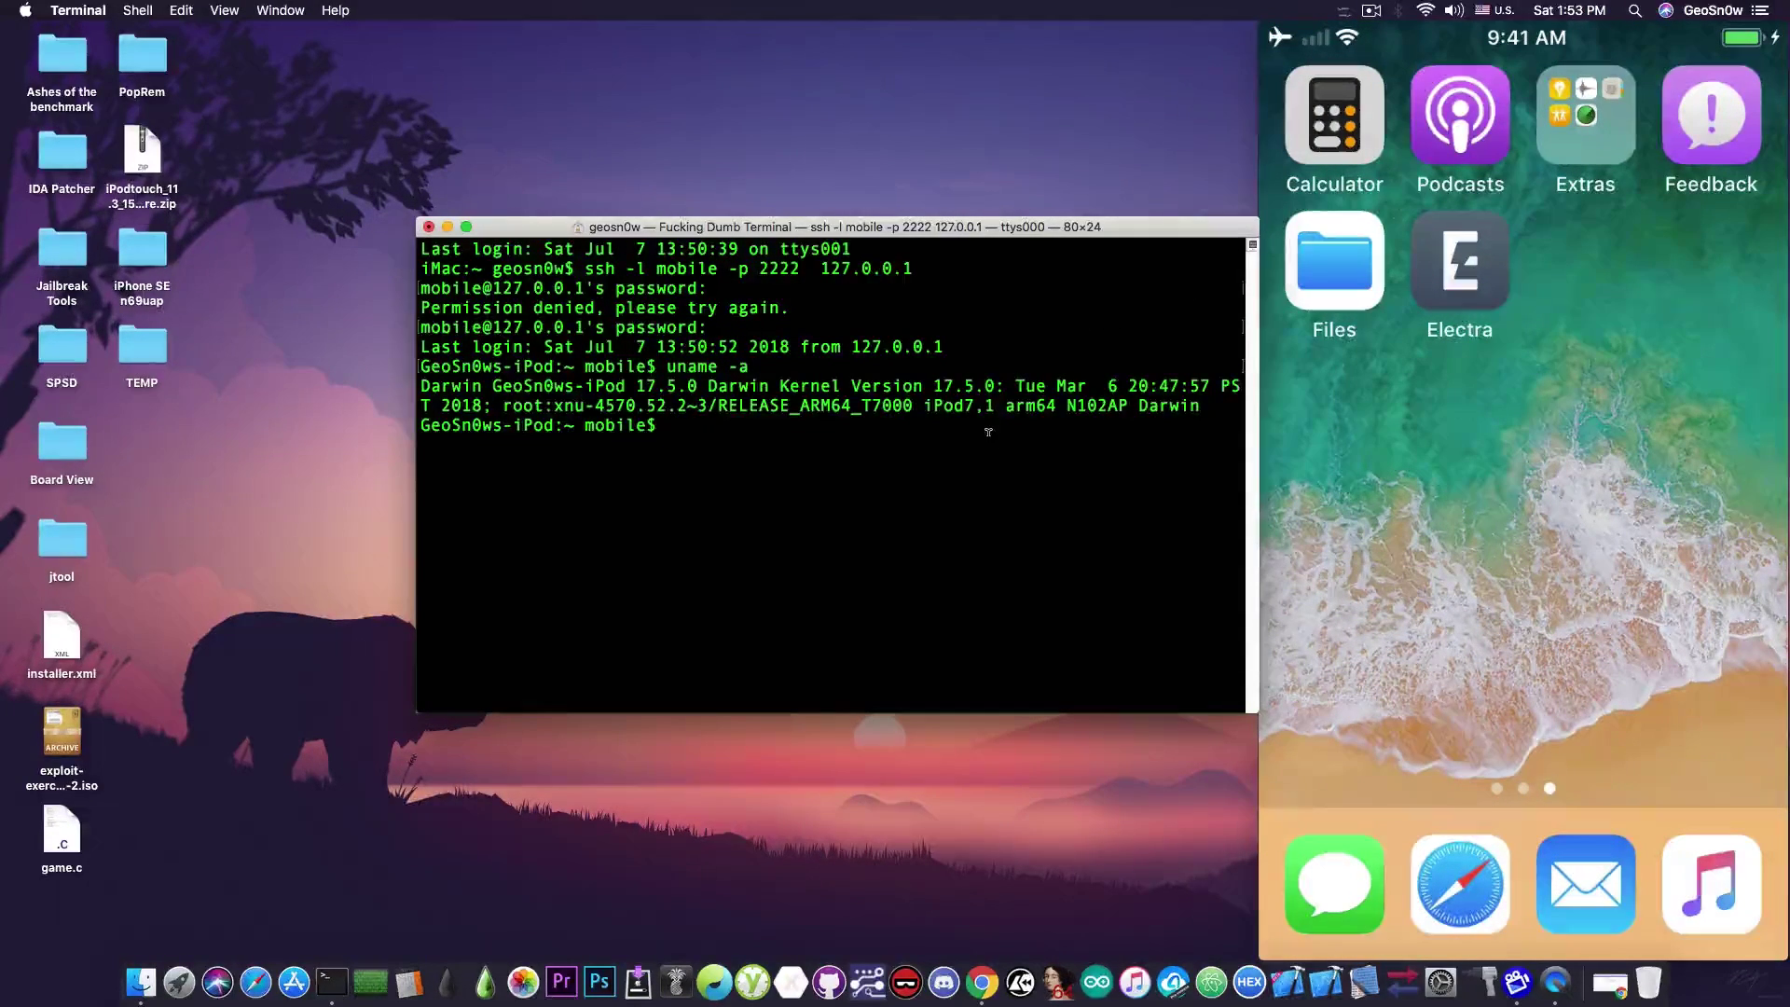
- Run uicache on the iPod so the Cydia icon reappears
text(uicache)
key(Return)
drag(420, 425, 492, 445)
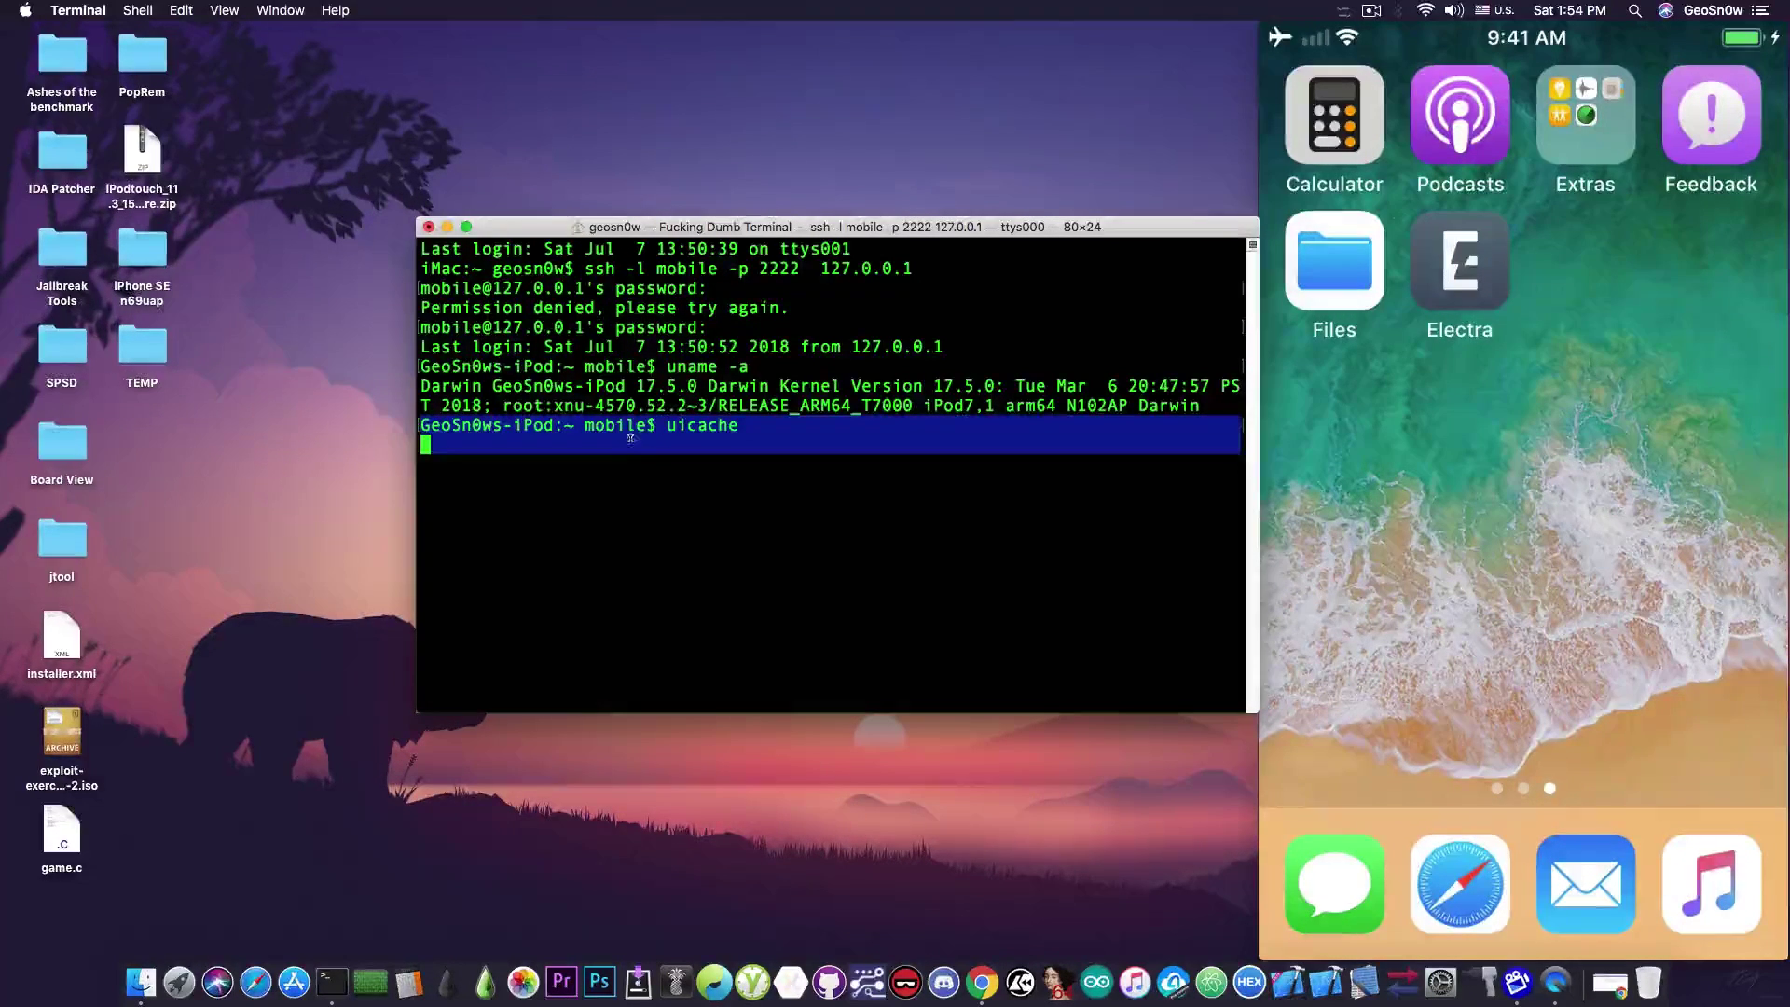
click(652, 522)
mouse_move(1549, 333)
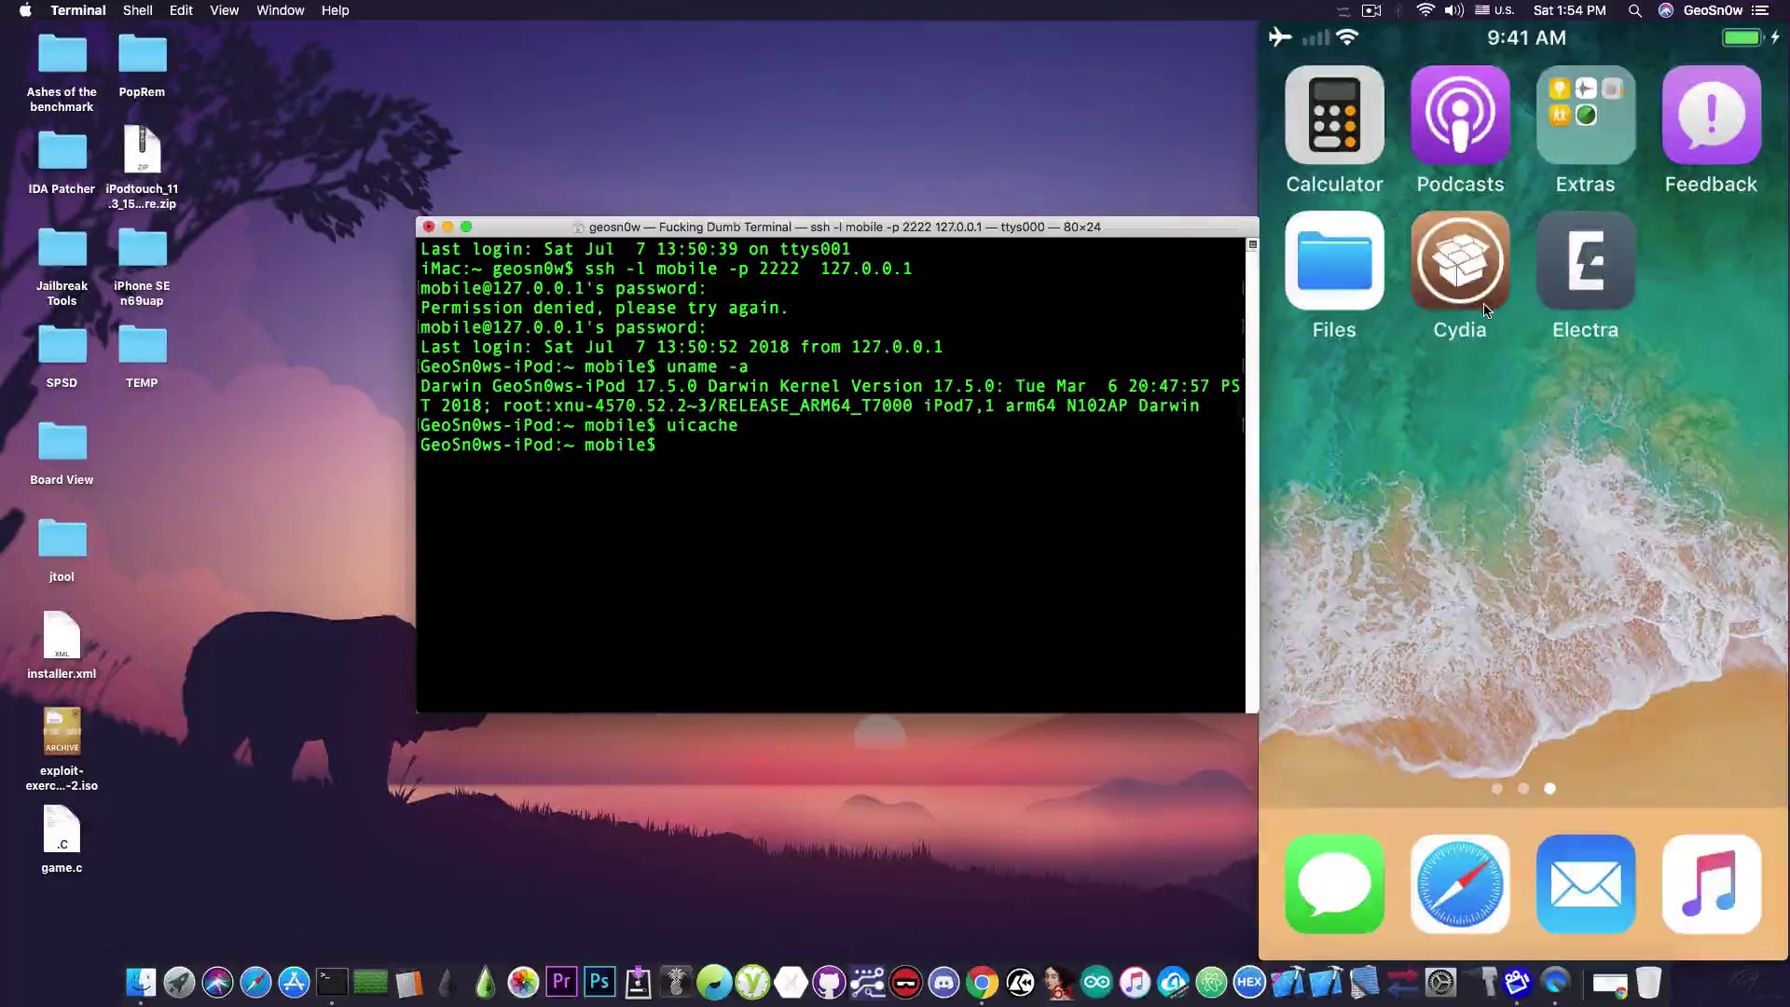
- Launch Cydia from its icon on the mirrored iPod home screen
click(1484, 310)
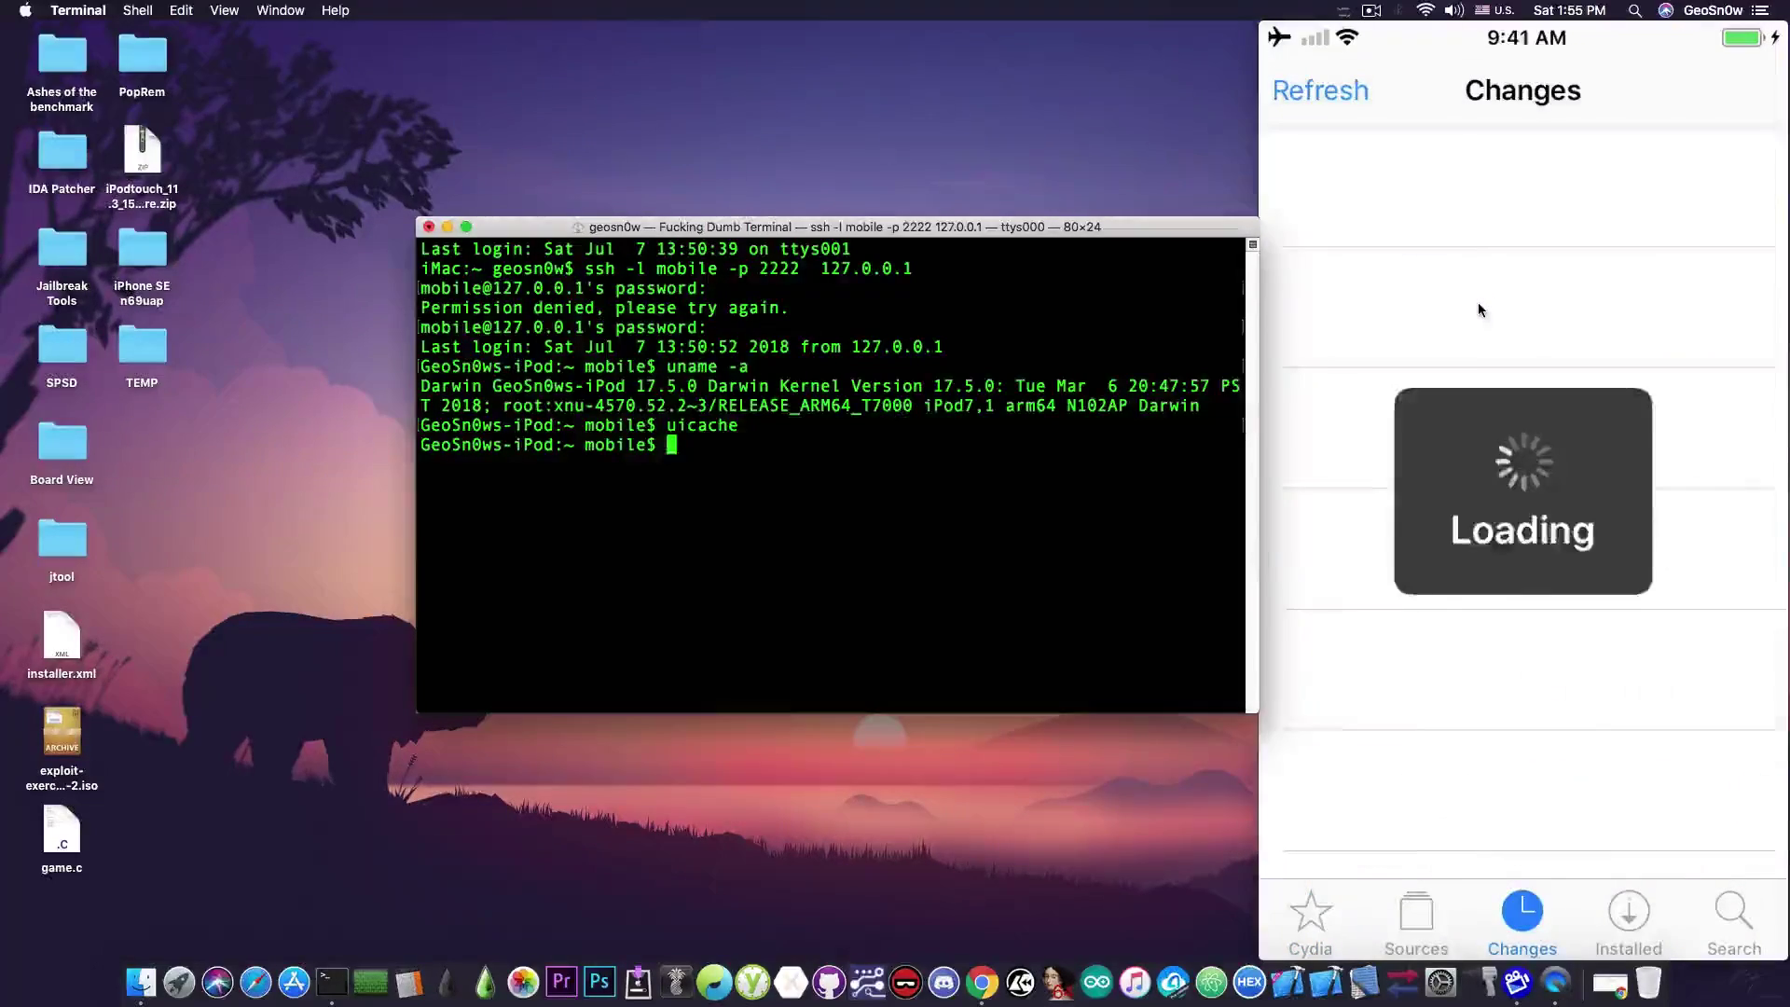
- Scroll through Cydia's installed packages and sources, then open BigBoss's package sections
scroll(1479, 310, down, 15)
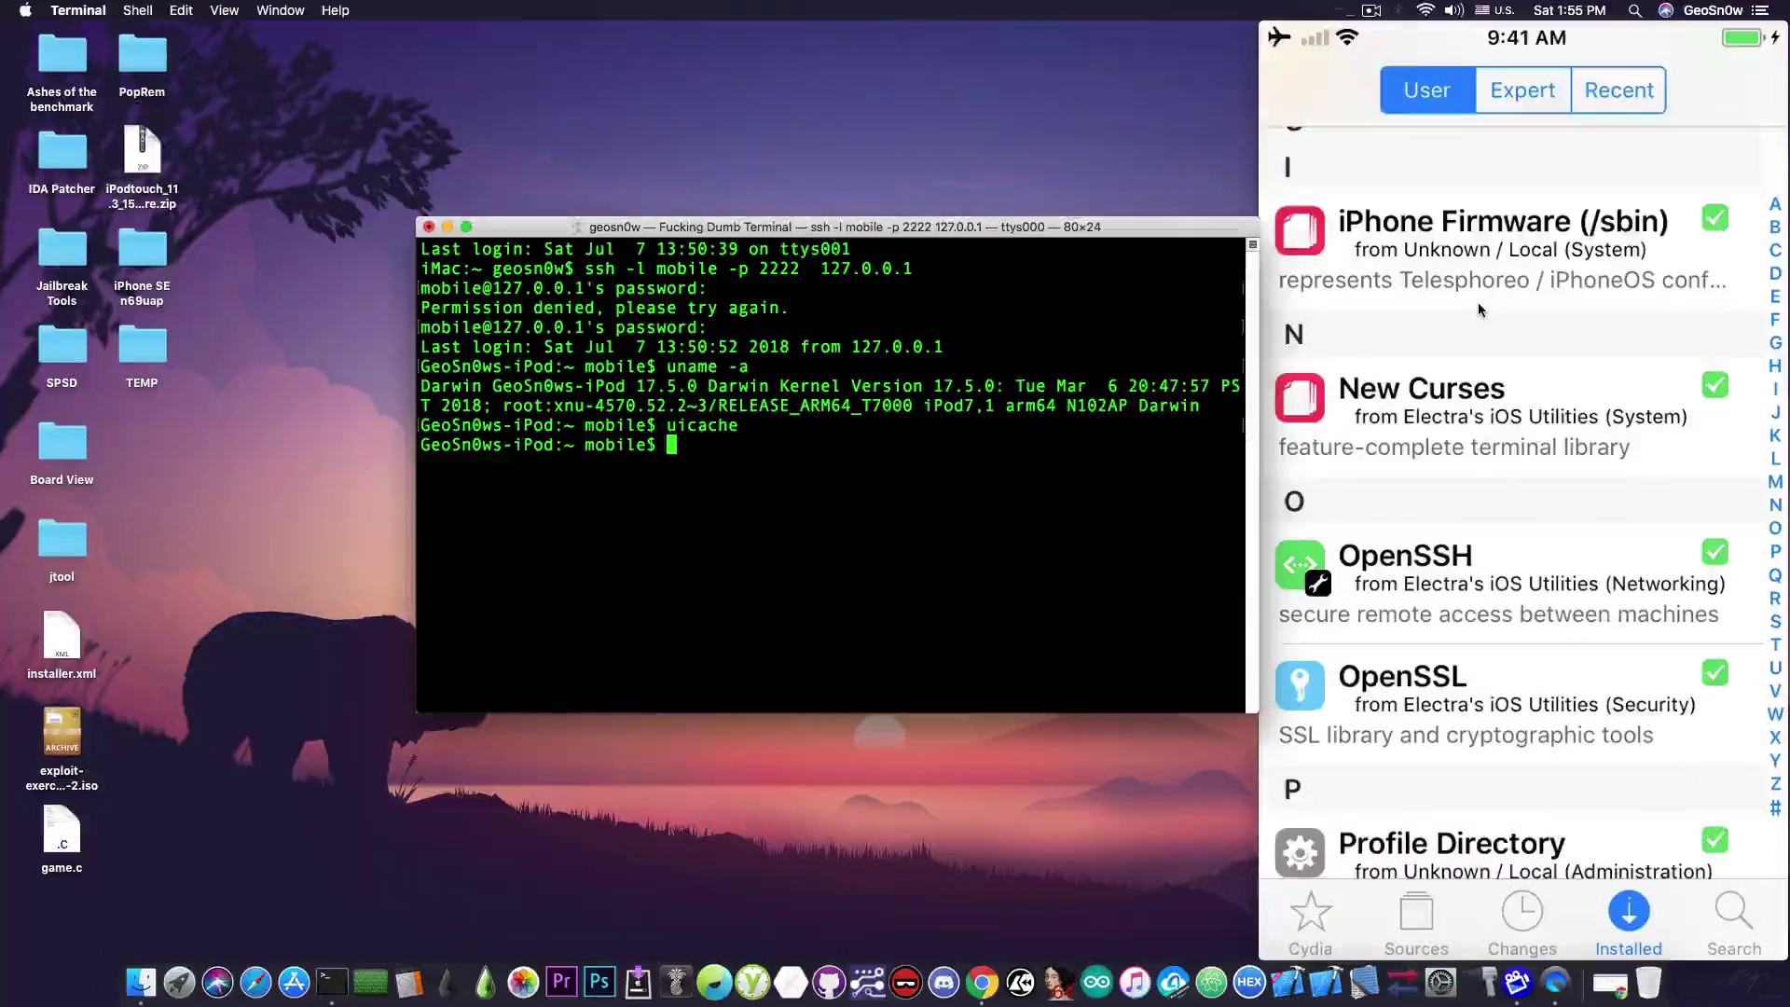
scroll(1480, 310, down, 10)
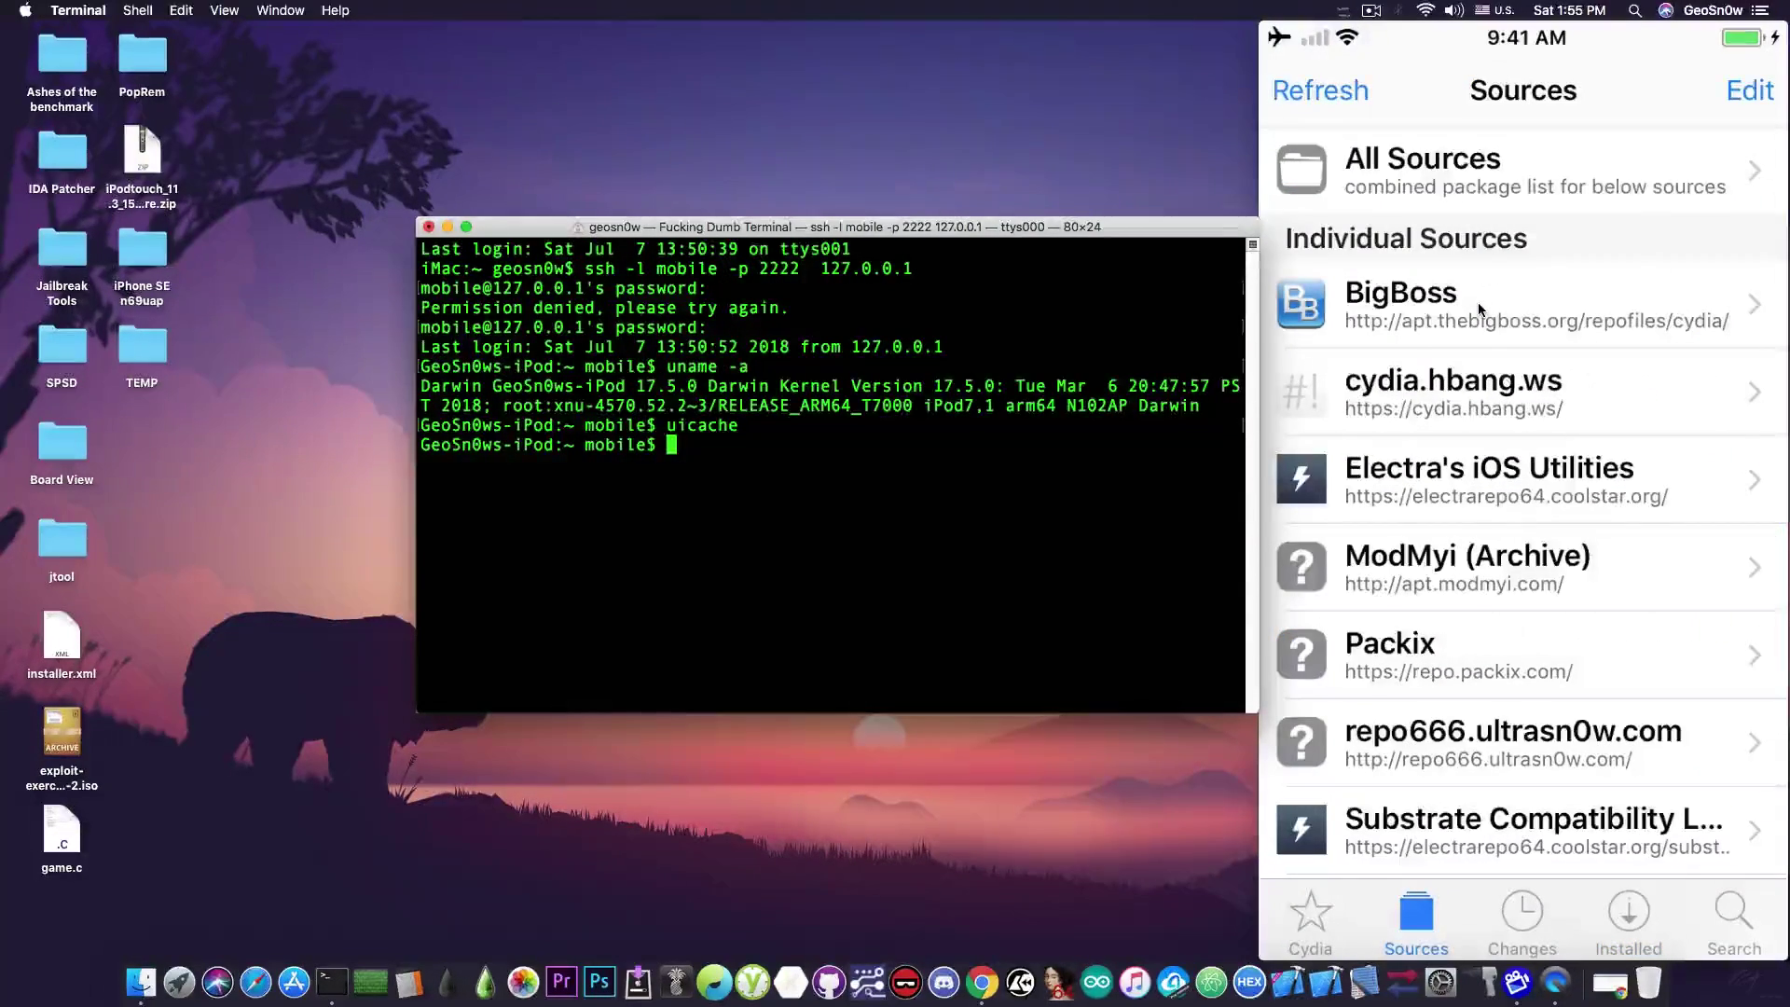
scroll(1479, 310, down, 3)
scroll(1479, 310, up, 4)
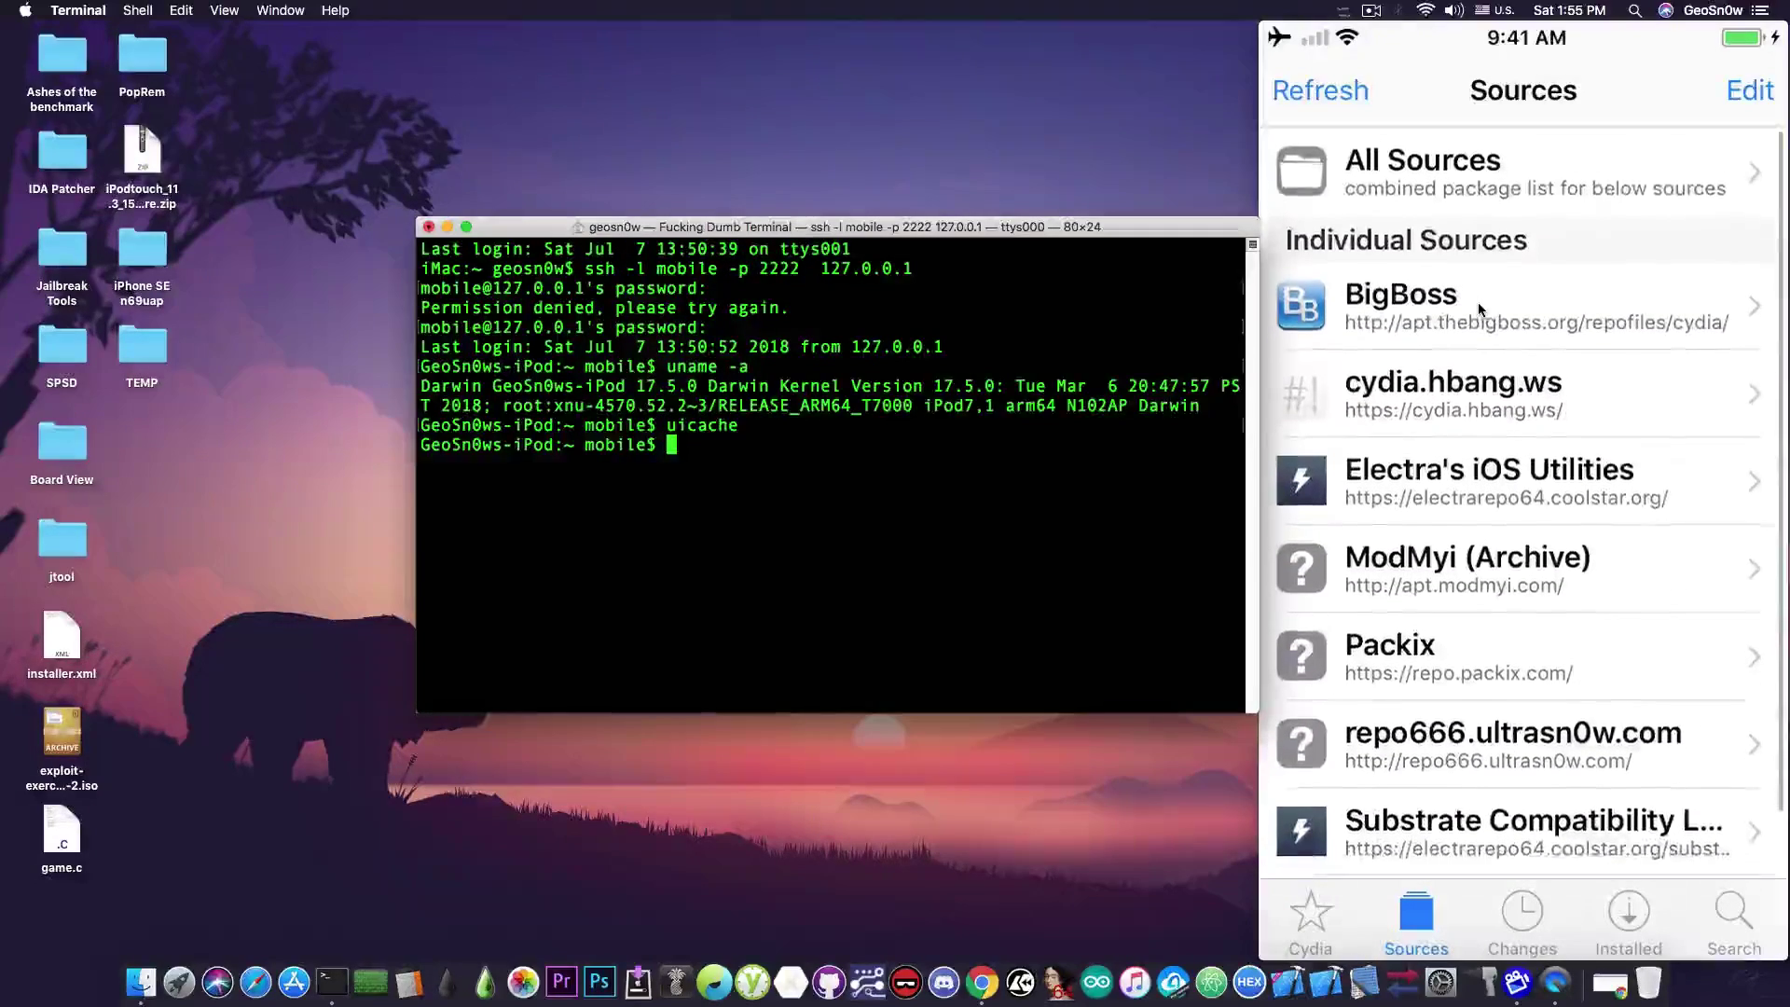
click(1479, 310)
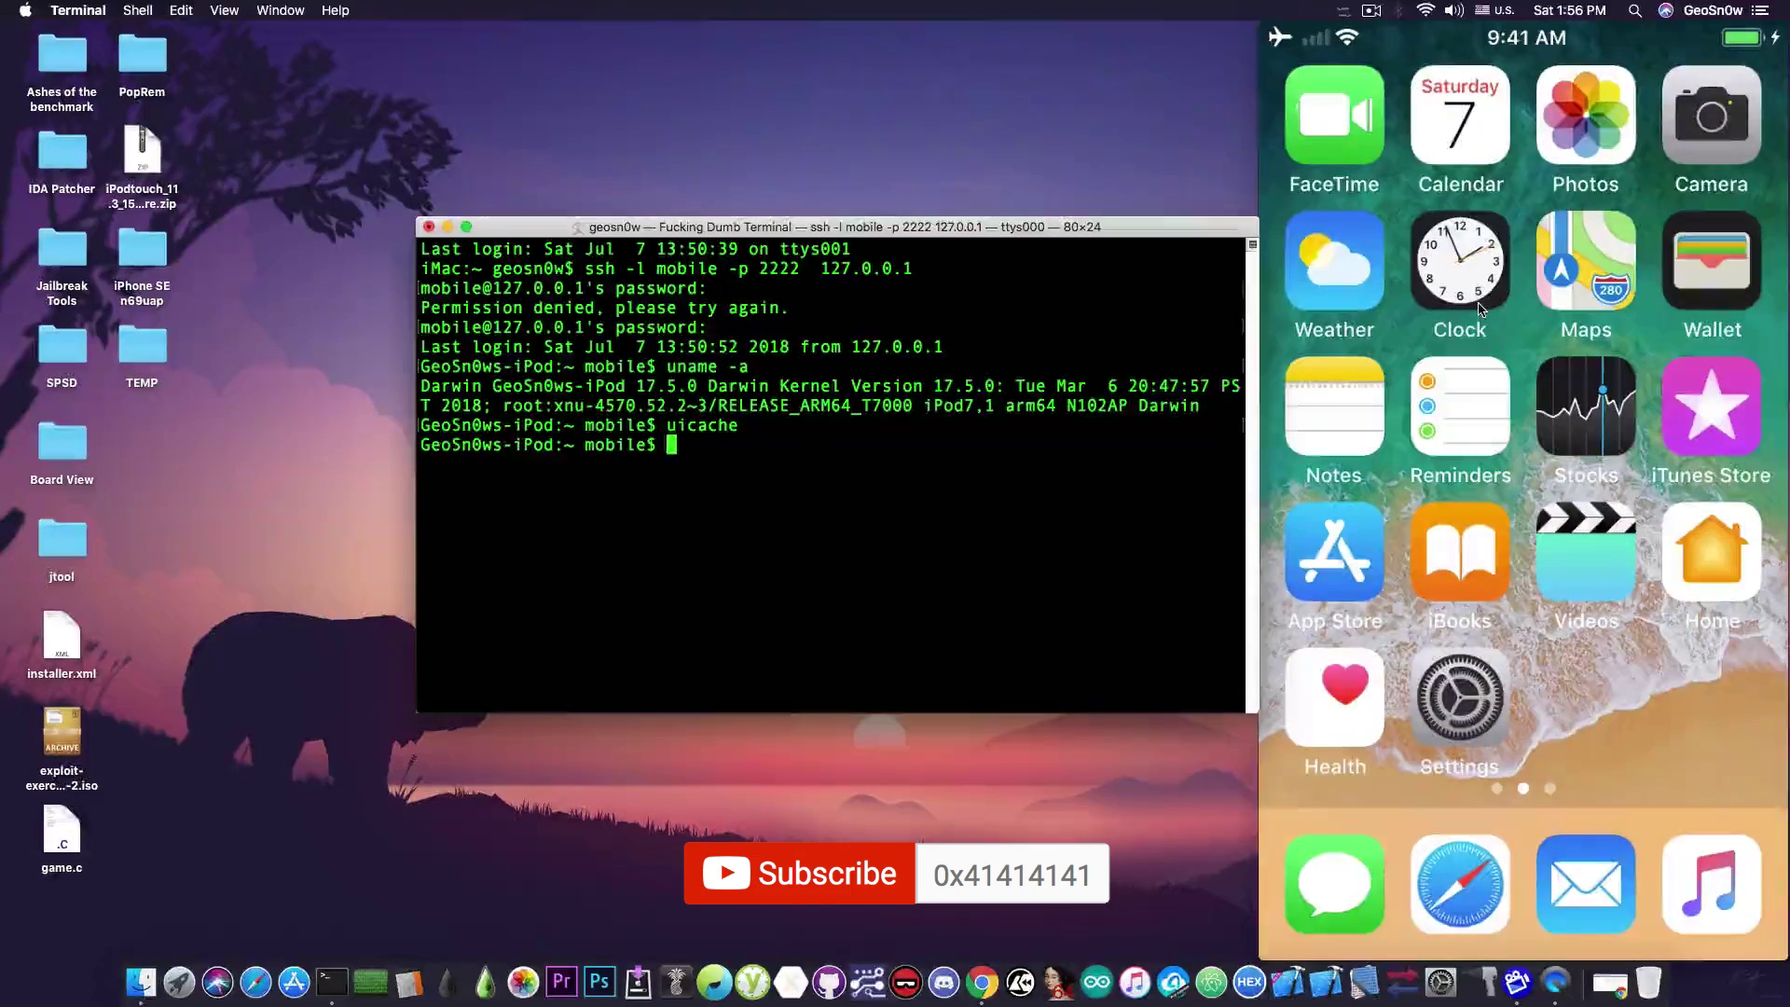
mouse_move(1478, 308)
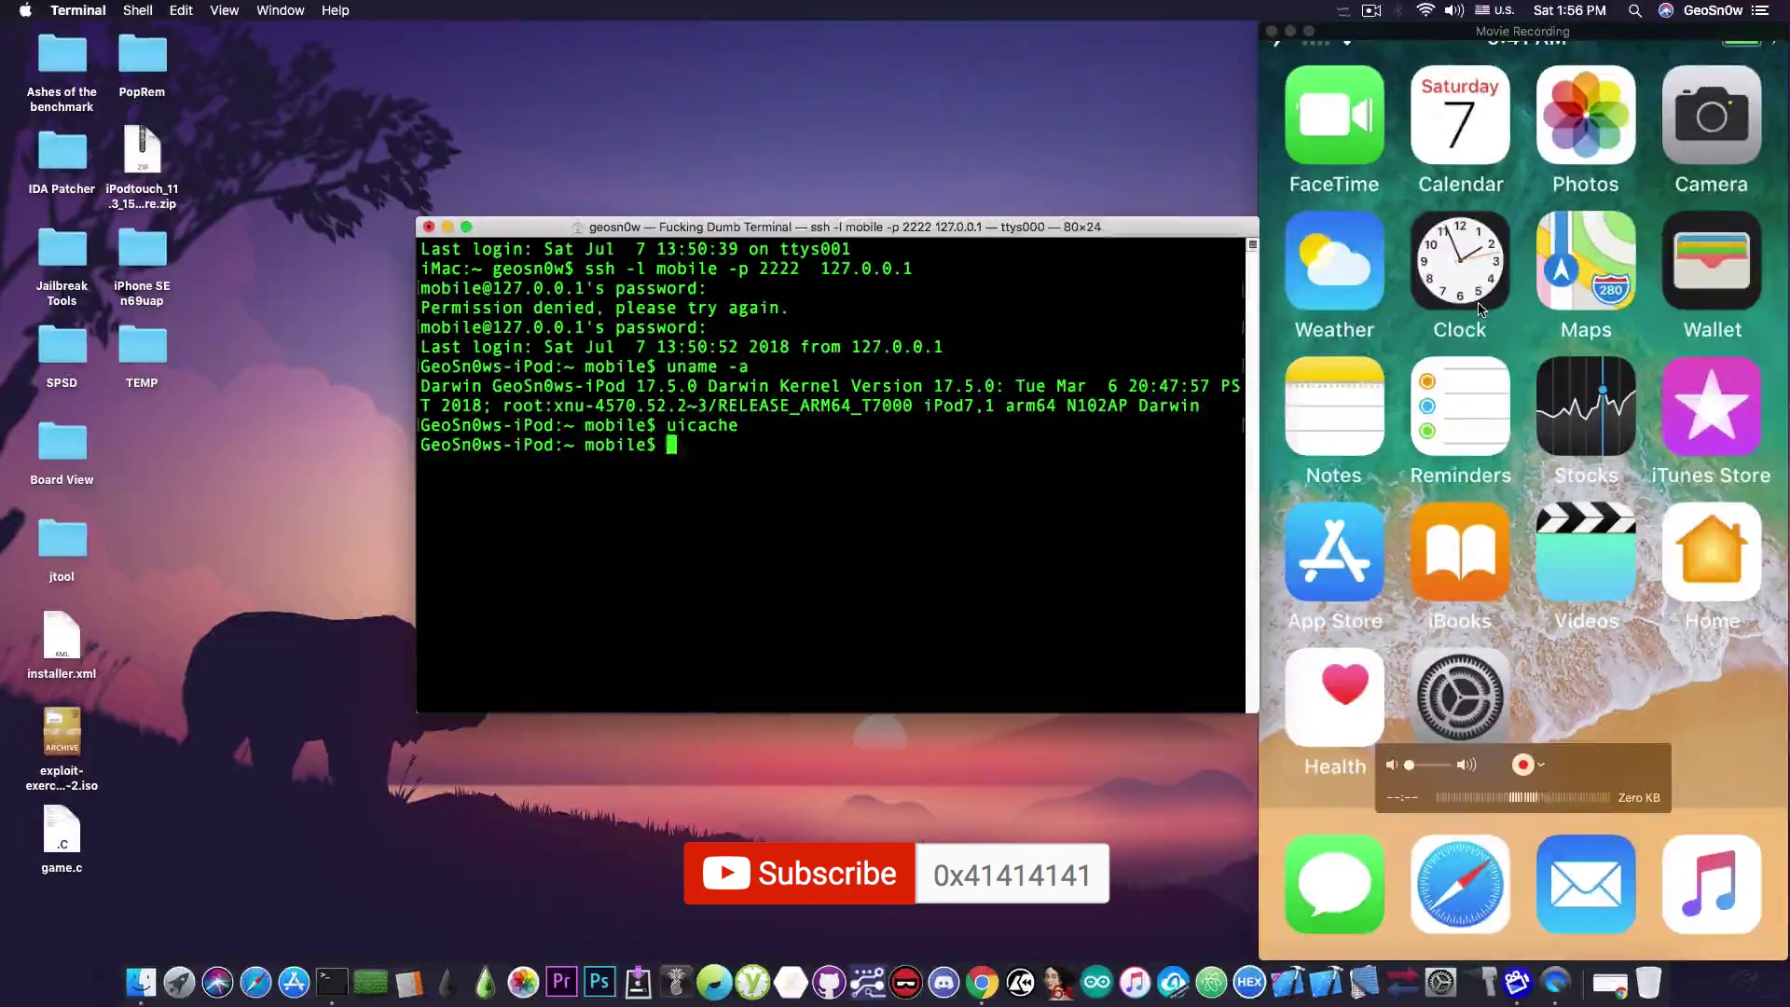